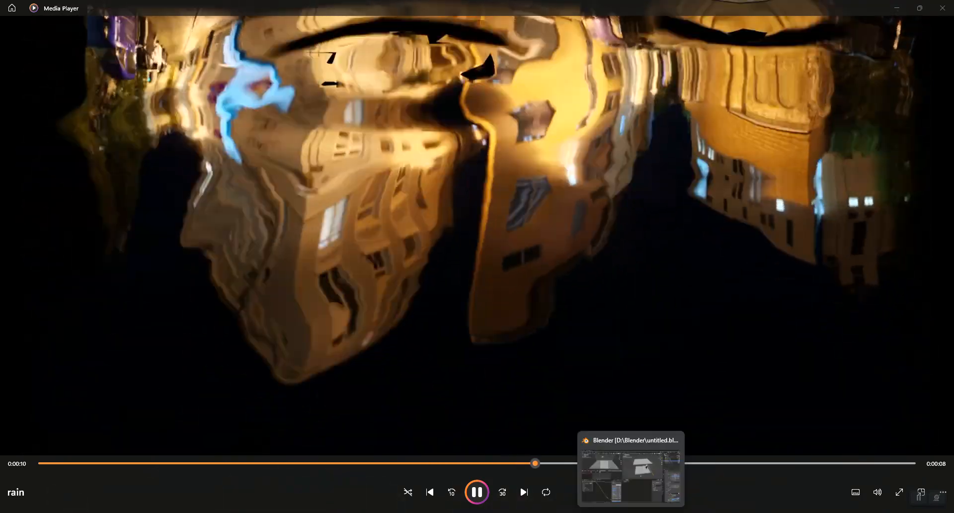
Step: Switch from the media player to Blender and start a new file
click(632, 512)
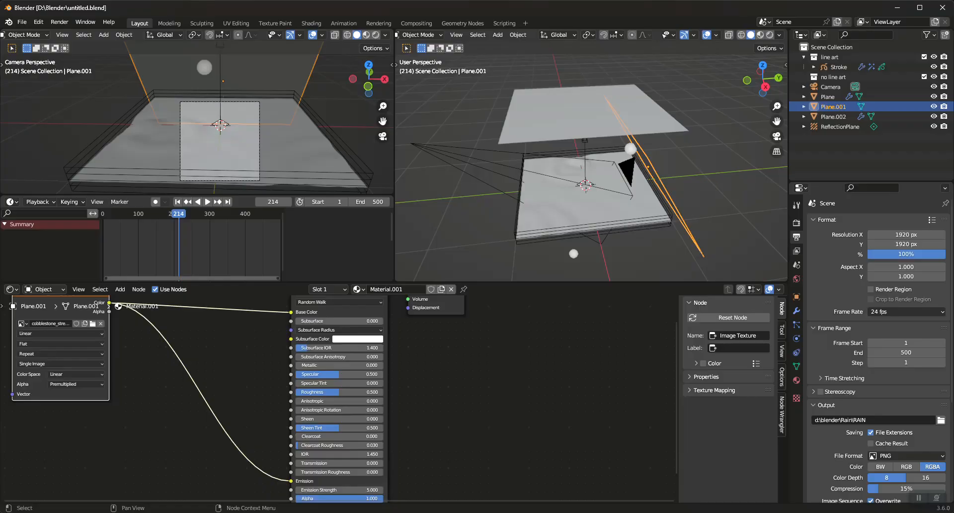
middle_drag(544, 190, 556, 158)
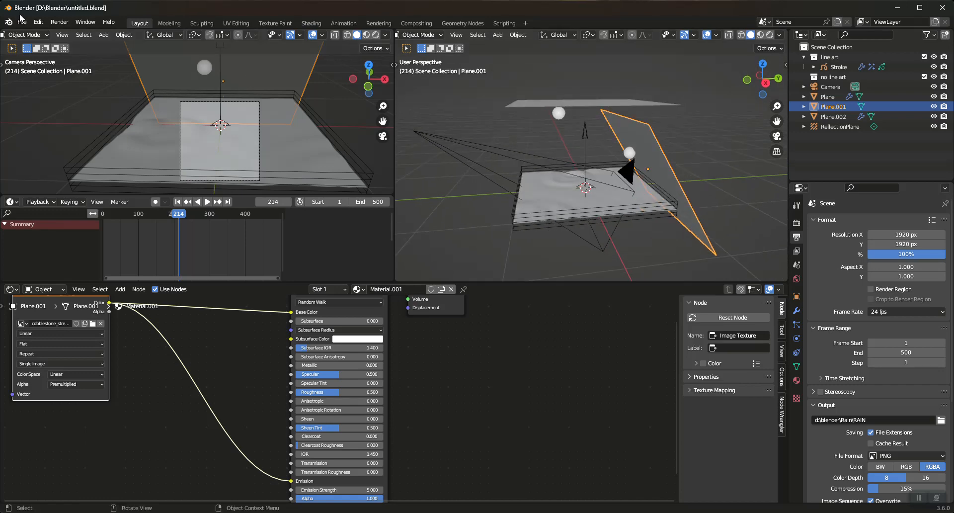
click(23, 24)
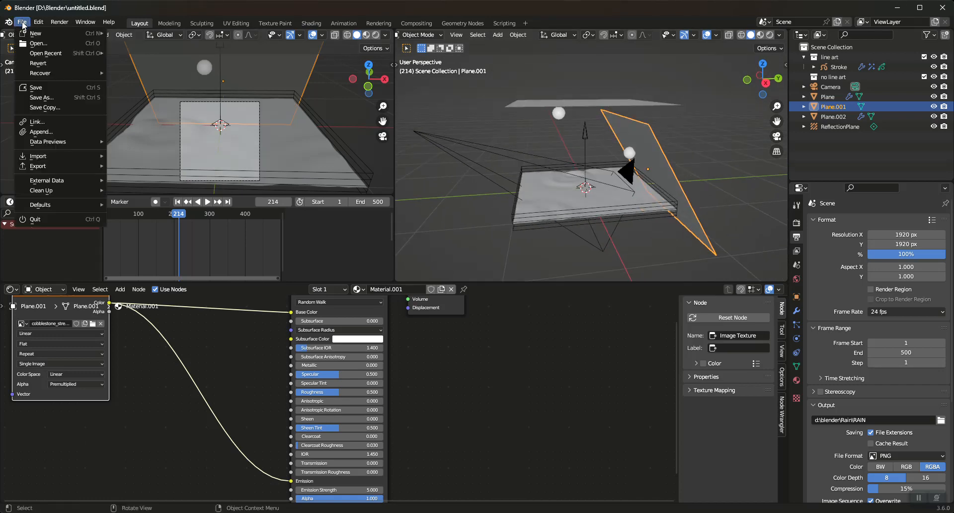
click(22, 23)
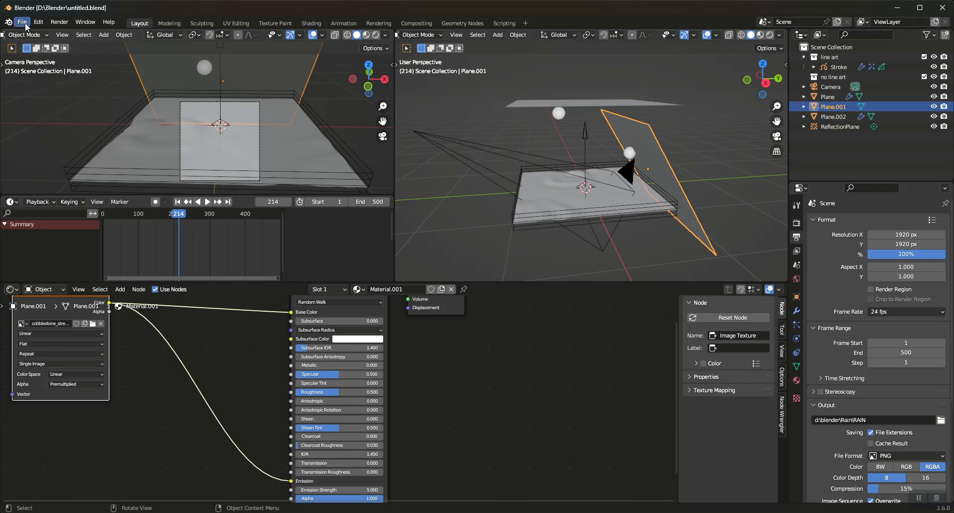
click(22, 23)
mouse_move(47, 34)
click(132, 33)
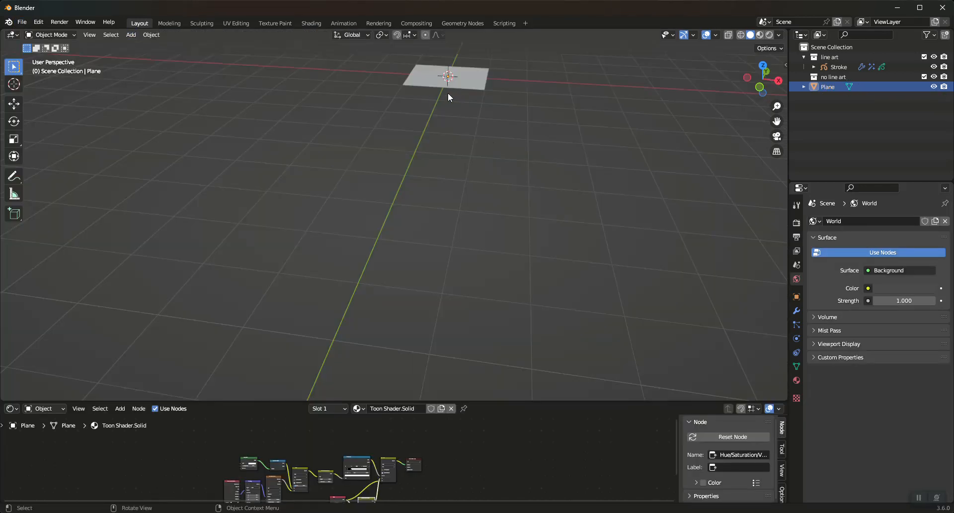
Step: Delete all objects in the new scene, including the default plane and the line art Stroke
click(482, 80)
key(KP_Decimal)
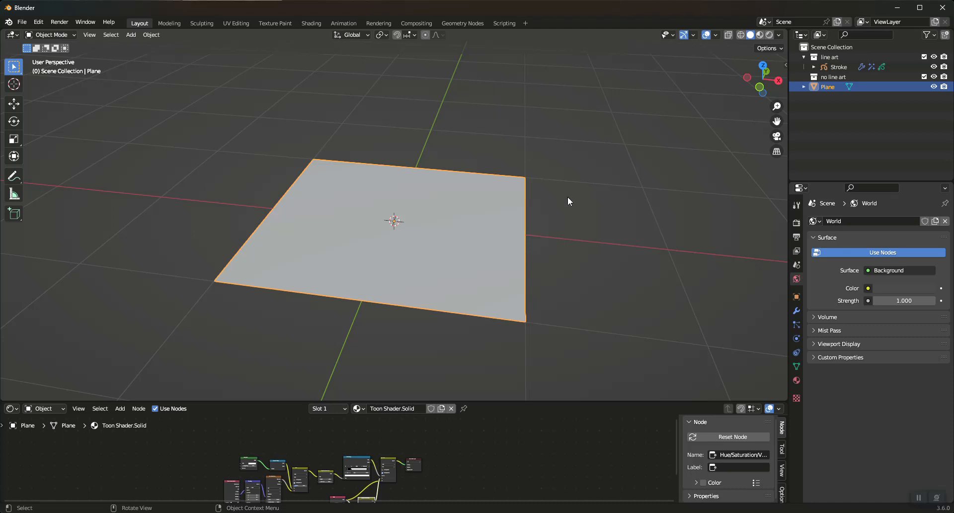
key(a)
key(s)
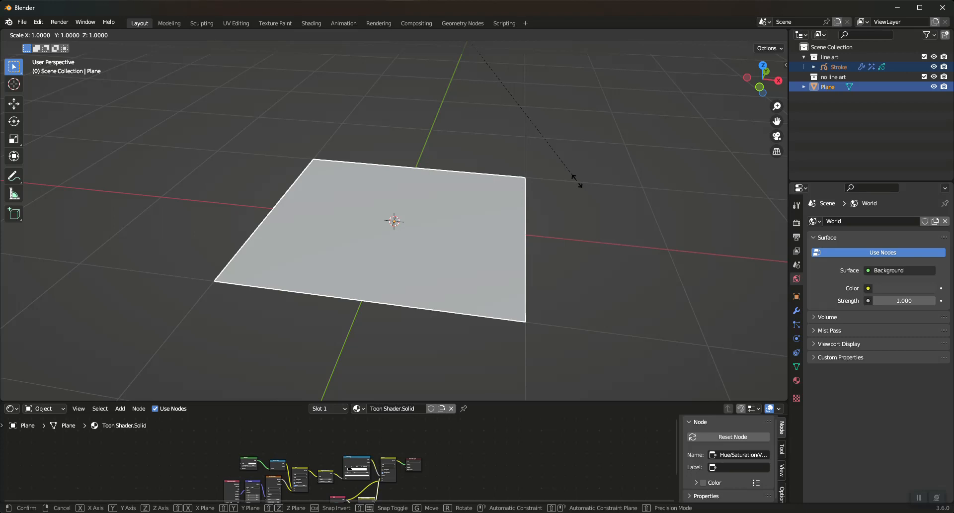
key(Escape)
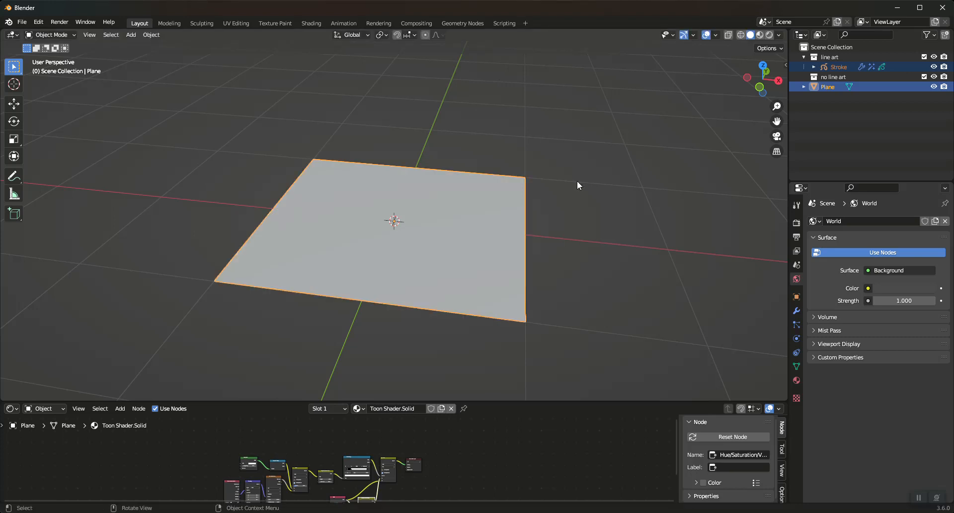
key(Delete)
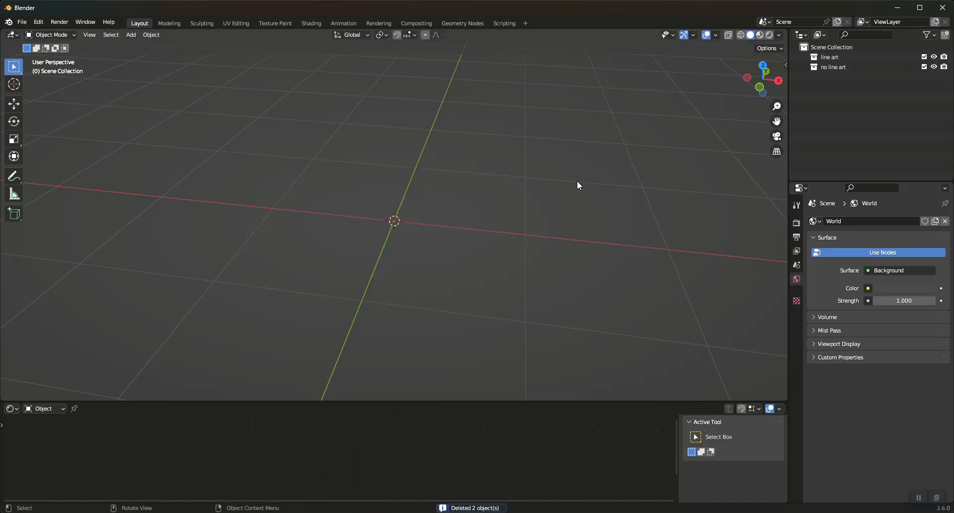
Step: Add a mesh plane at the world origin inside the "no line art" collection
click(829, 68)
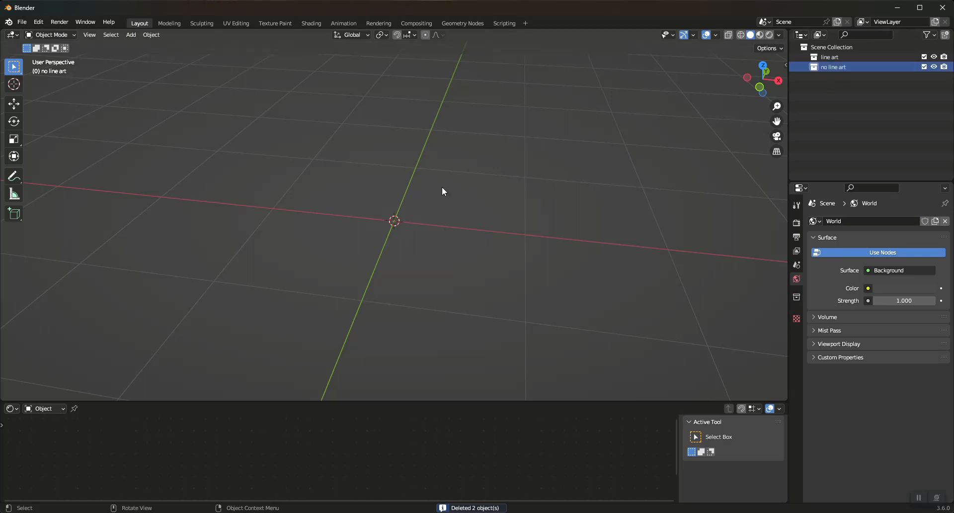
key(shift+a)
mouse_move(442, 188)
click(495, 188)
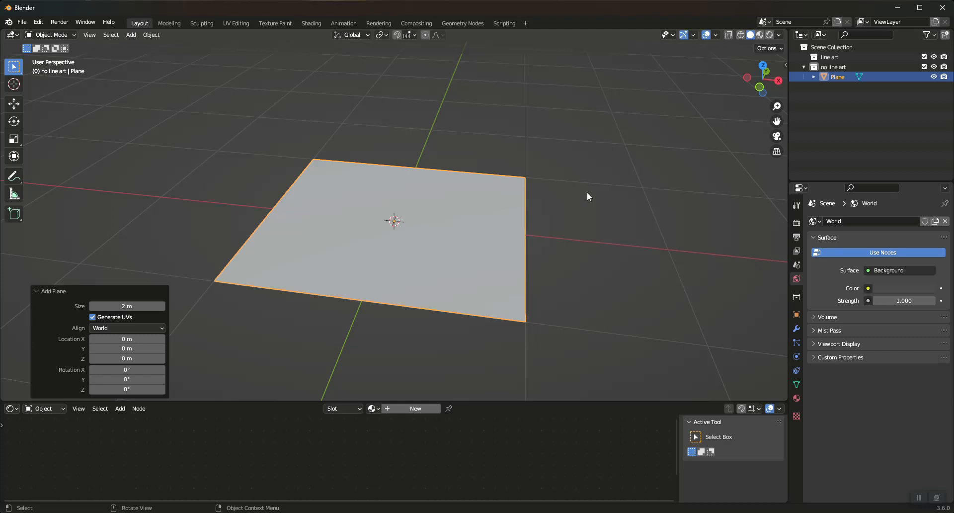
Step: Duplicate the plane and place the copy about 0.96 m above it along the Z axis
key(shift)
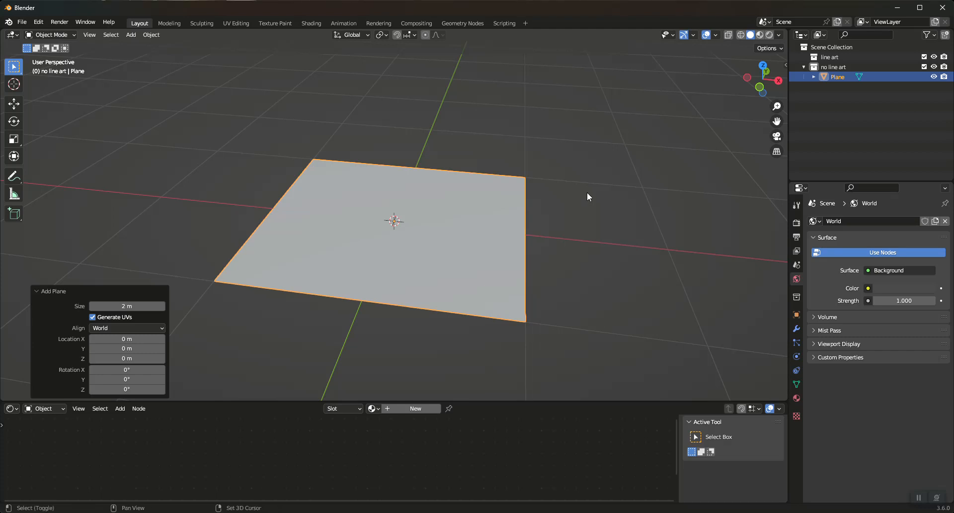
key(shift+d)
key(z)
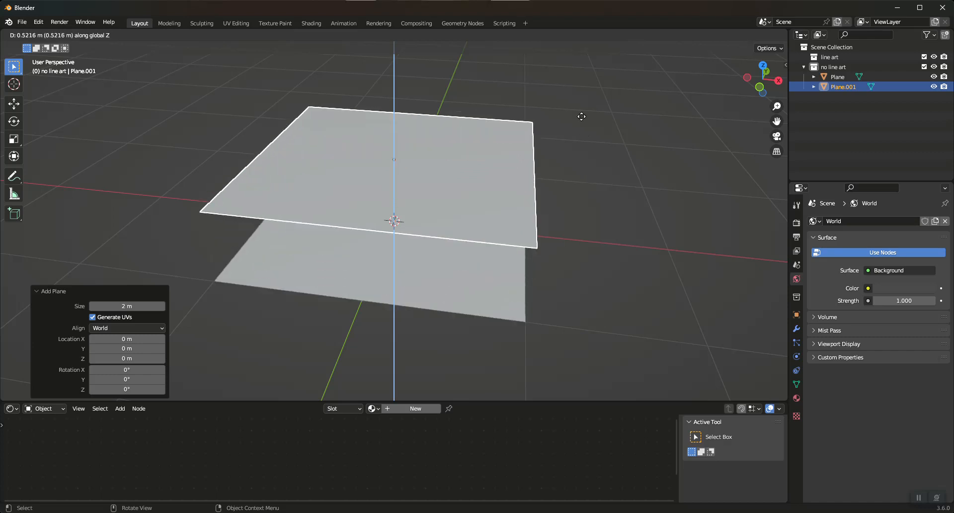
click(550, 79)
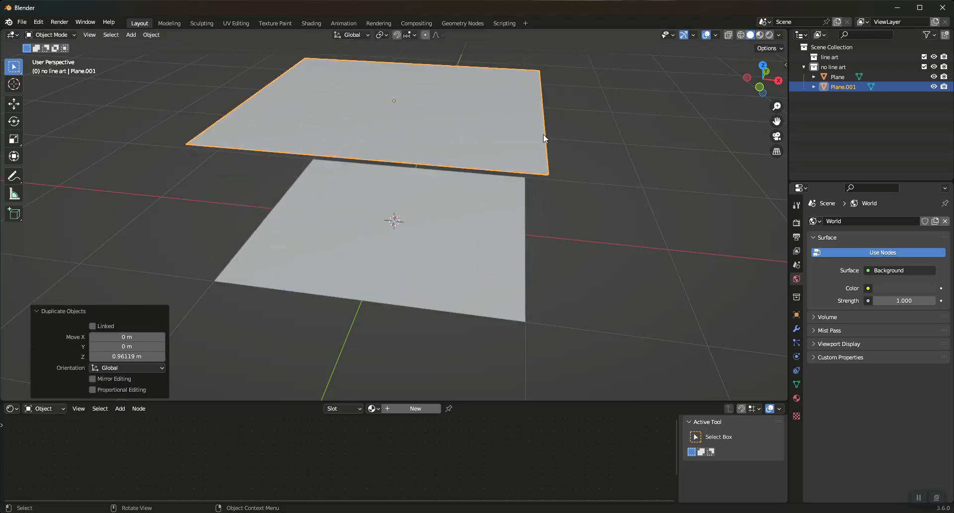
Step: Duplicate the lower plane, rotate the copy 90° around X, and move it about 1 m along Y to the back edge
click(496, 244)
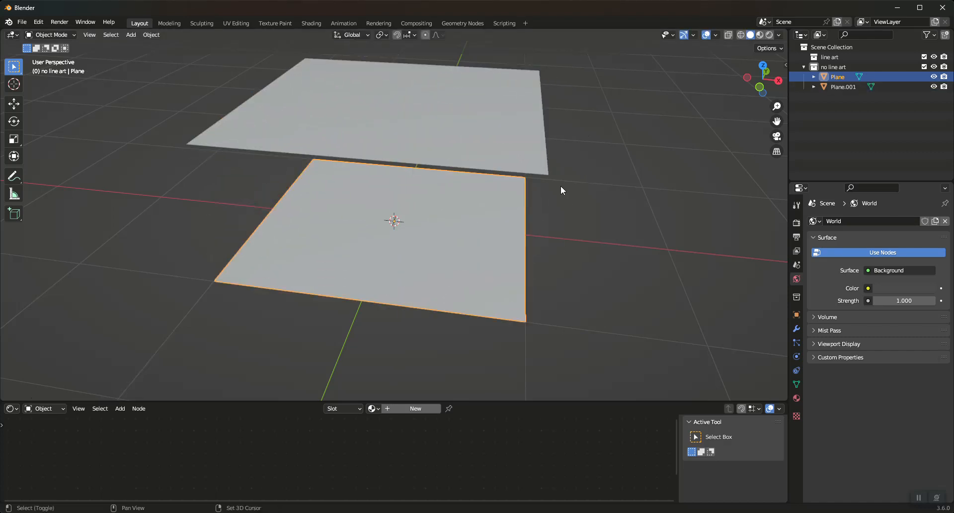
key(shift+d)
text(r)
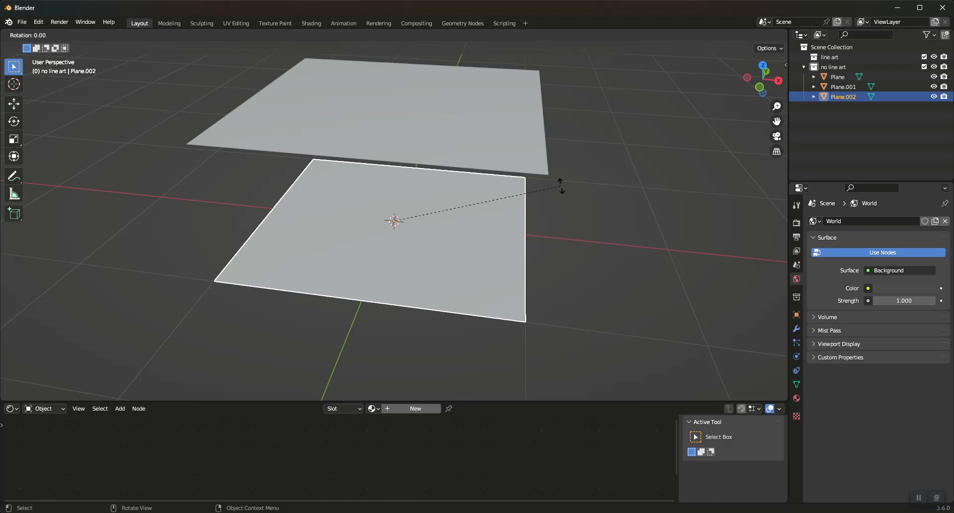
text(x90)
key(Return)
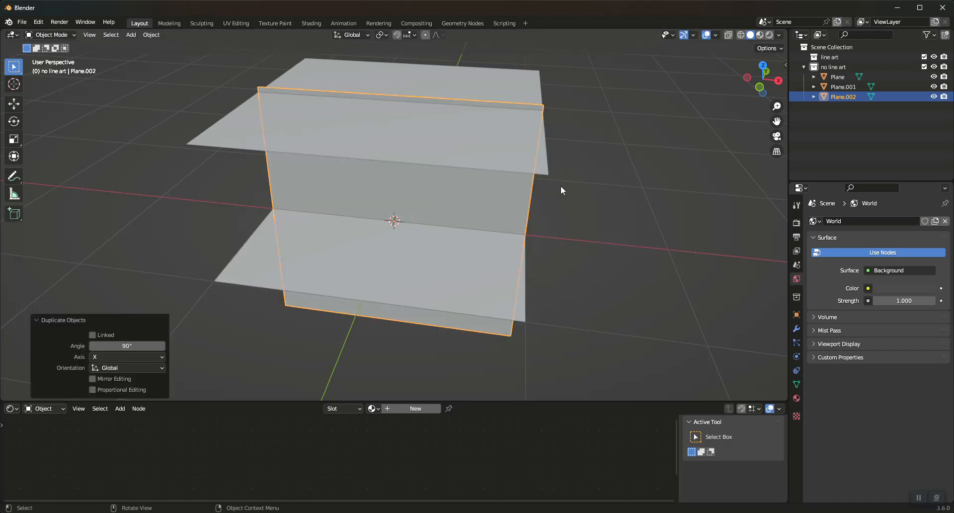
key(g)
key(y)
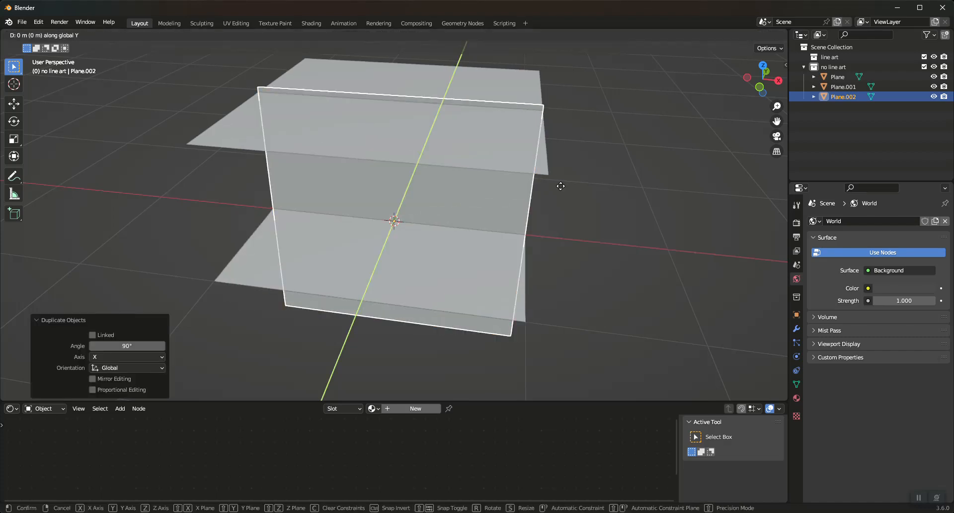
click(630, 156)
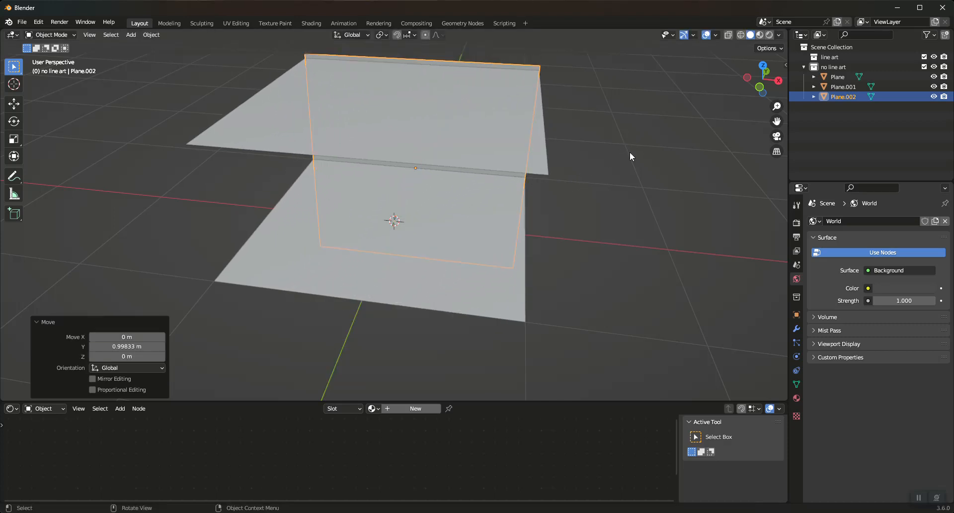
middle_drag(583, 178, 581, 169)
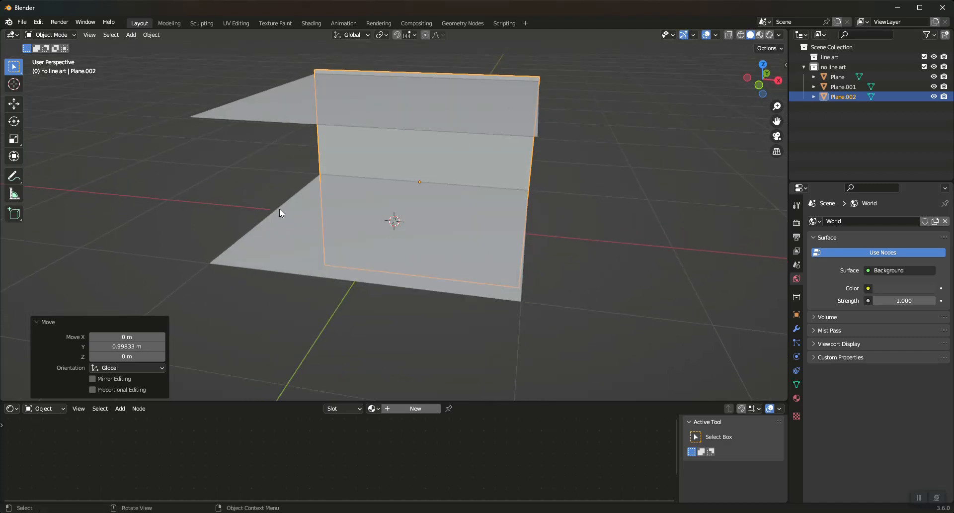
click(299, 216)
click(287, 120)
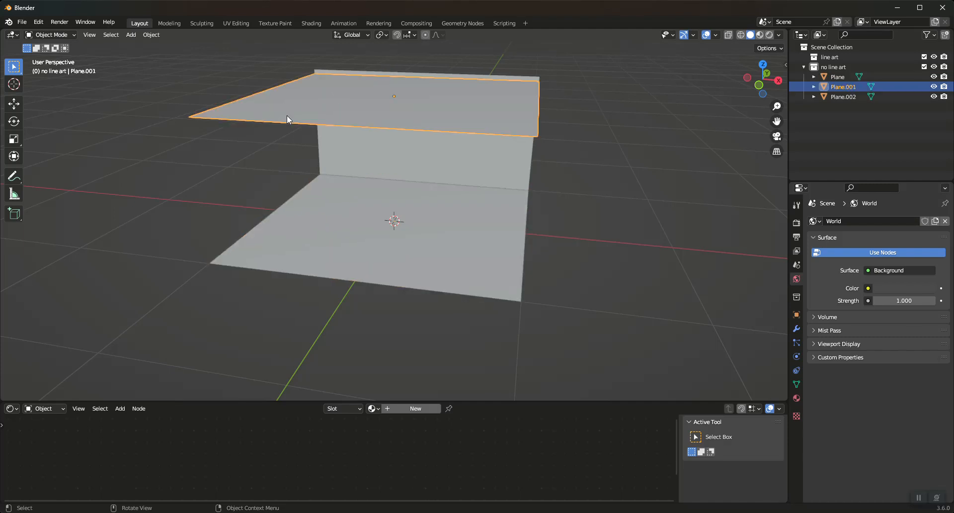
click(507, 148)
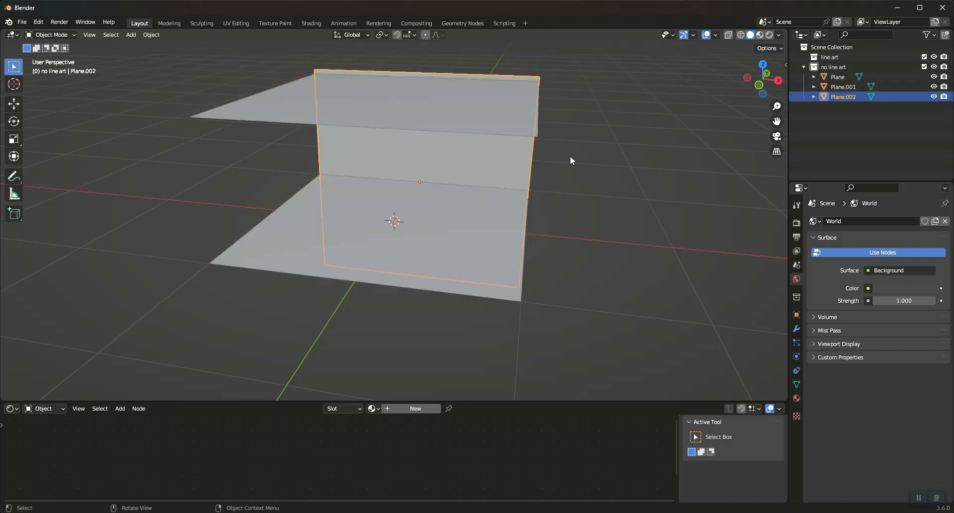
Step: Rename the lower ground plane to "Puddle"
double_click(837, 77)
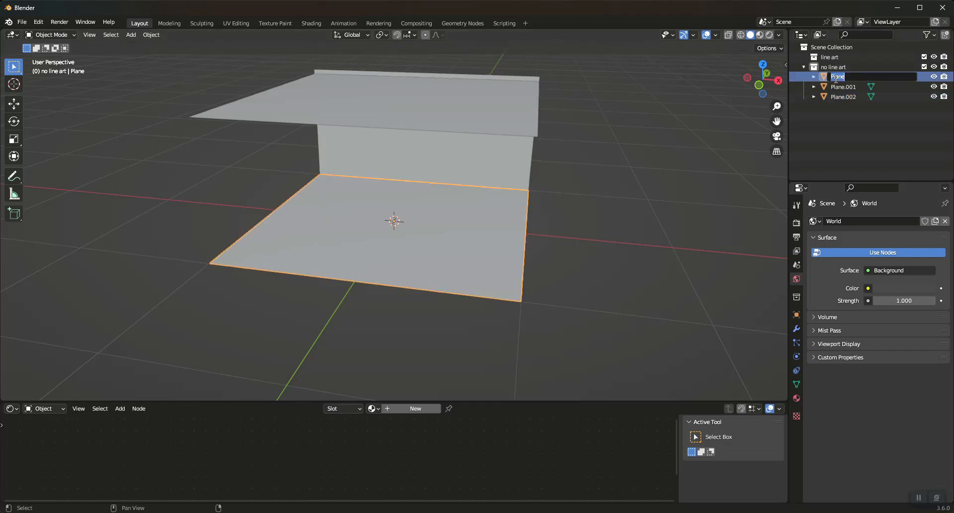
text(PUDDLE)
key(BackSpace)
key(BackSpace)
key(Caps_Lock)
text(uddle)
key(Return)
double_click(839, 87)
text(Rain)
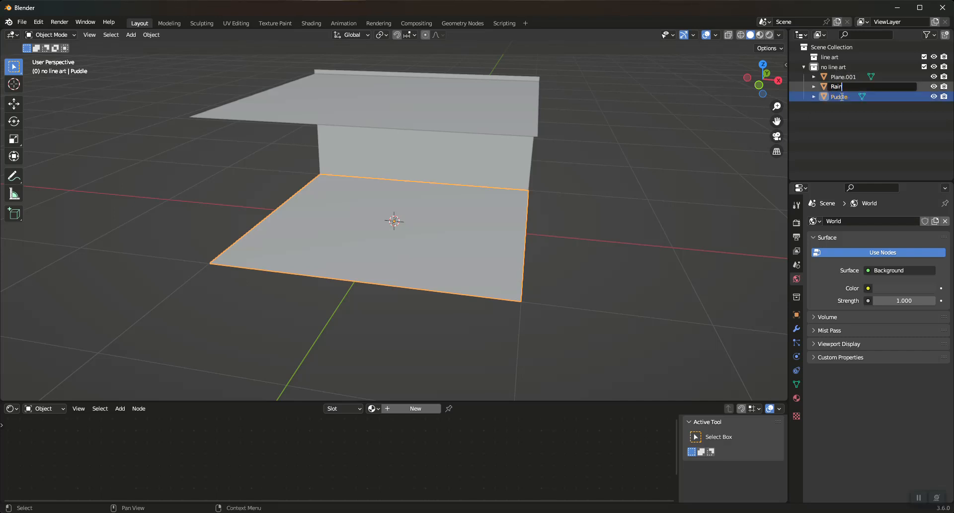
key(Return)
Step: Rename the upright plane at the back to "Background"
double_click(841, 96)
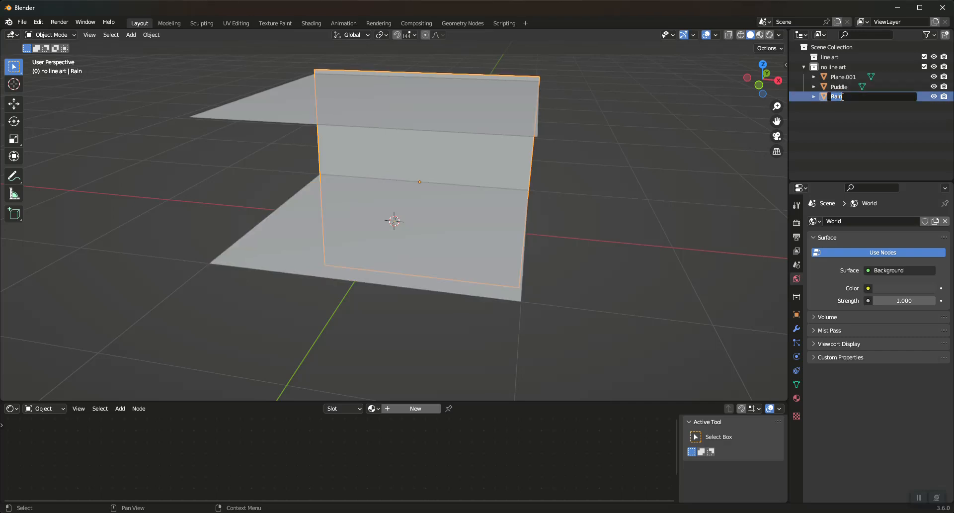
text(Background)
key(Return)
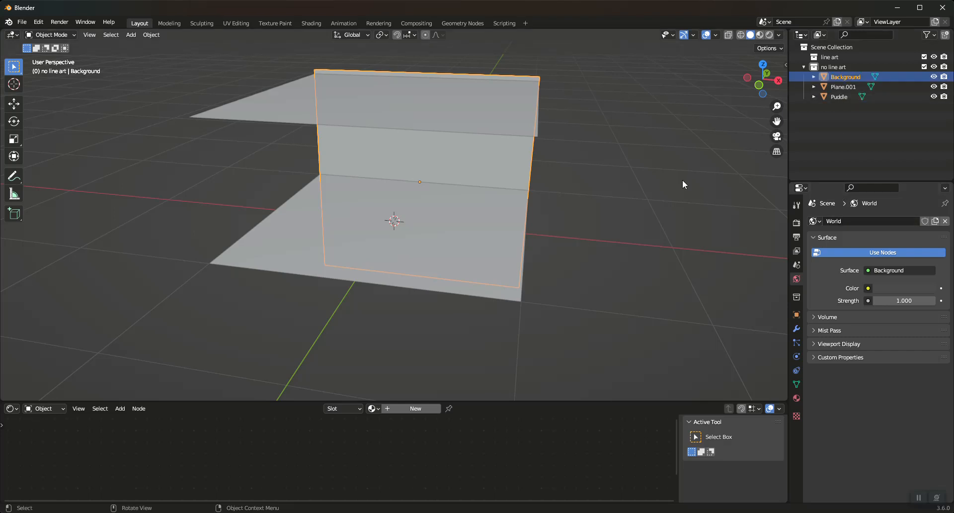
Step: Review the Eevee Screen Space Reflections settings and set the world background colour to black
click(797, 223)
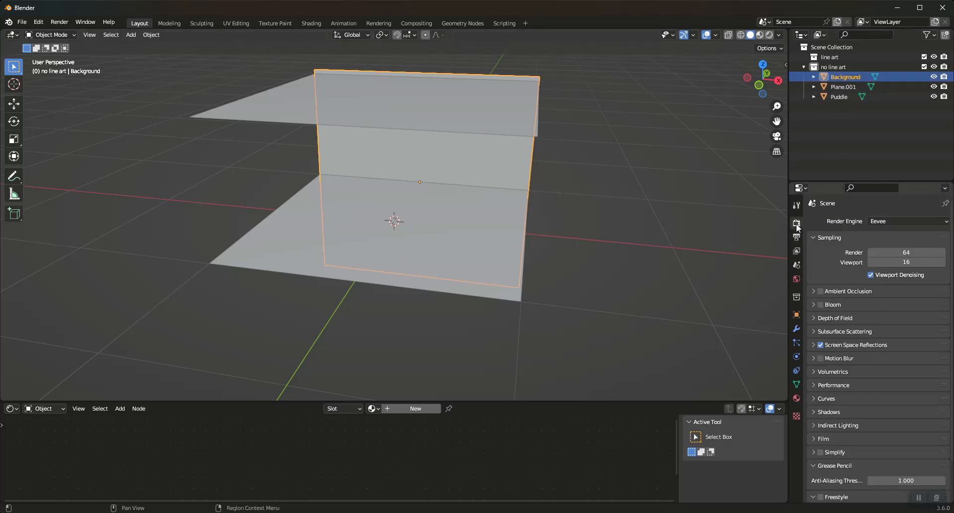
click(814, 345)
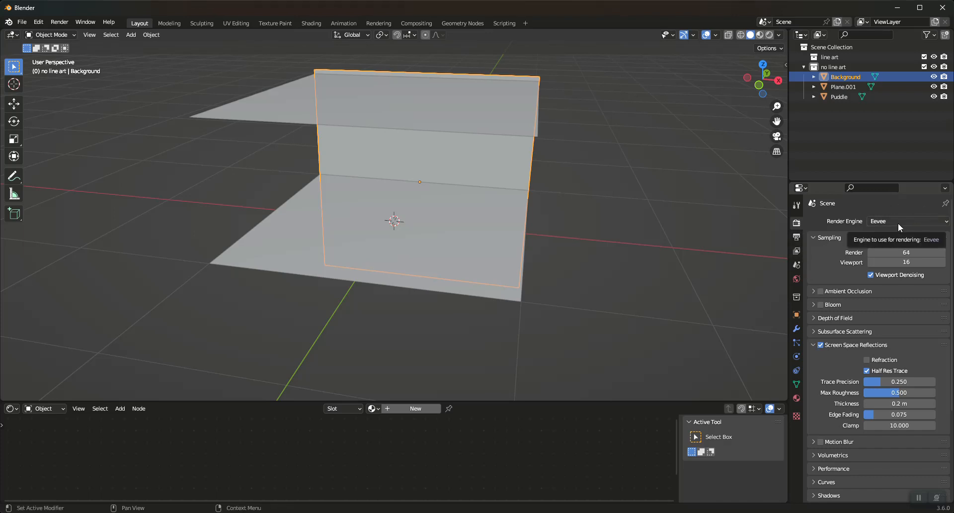
click(797, 279)
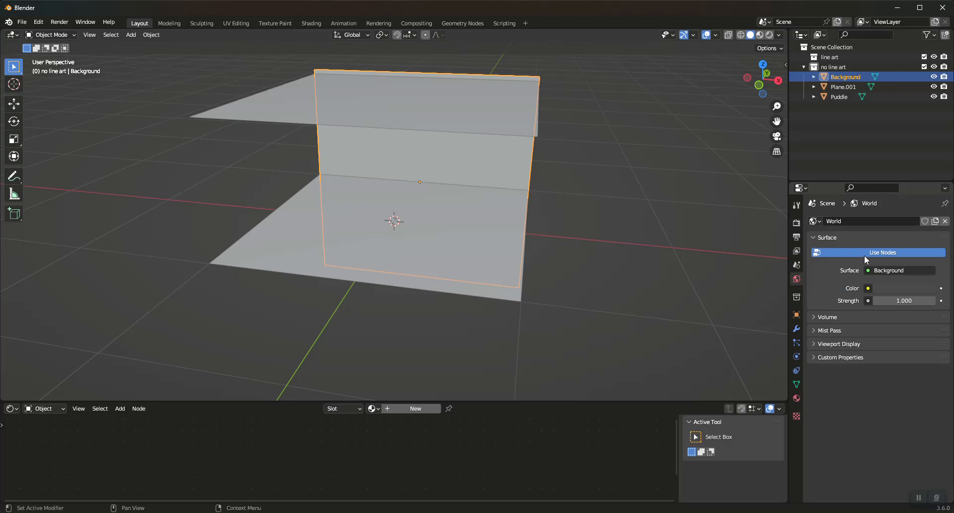
click(896, 288)
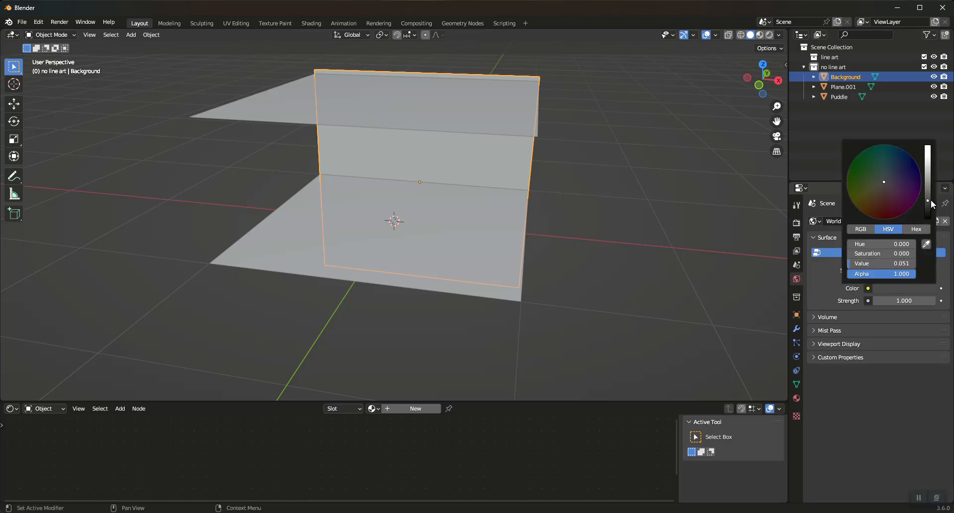
drag(928, 200, 928, 218)
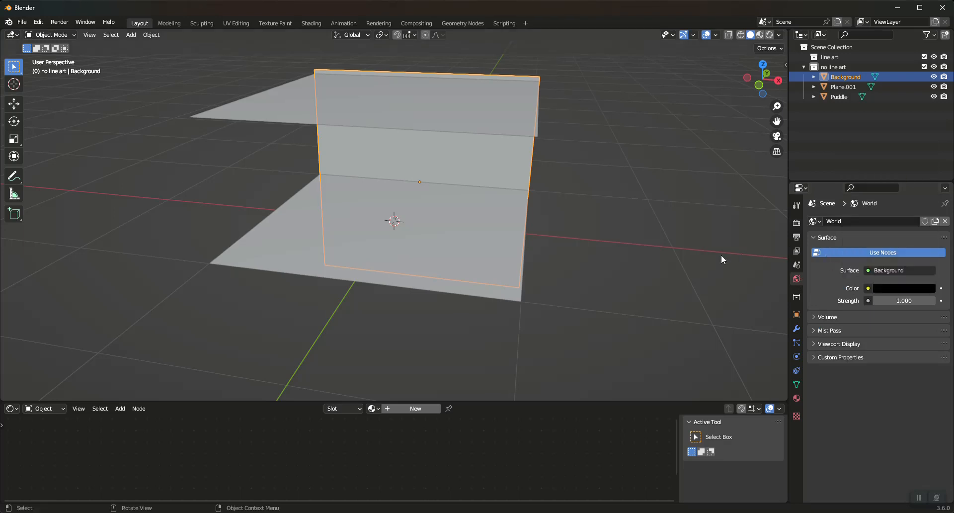
Step: Add a Subdivision Surface modifier to the Puddle plane and set its type to Simple
click(487, 236)
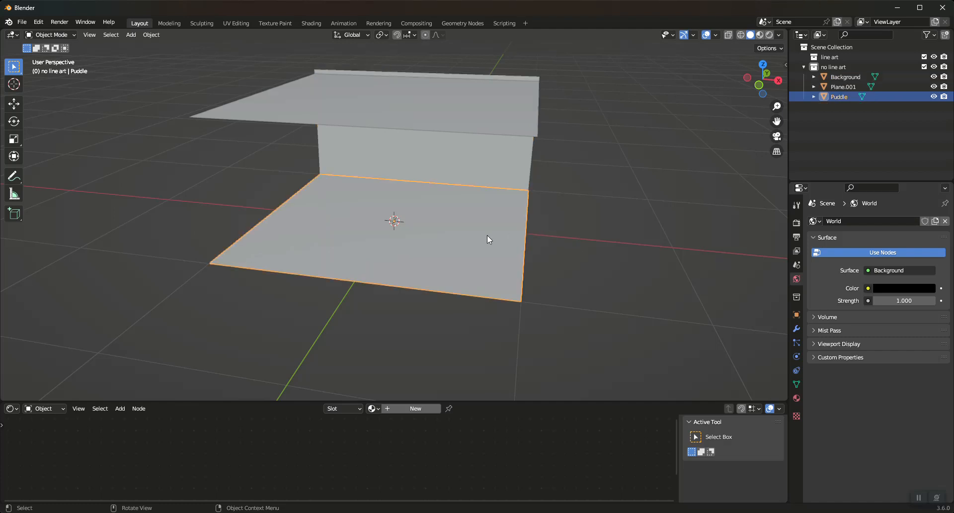
click(797, 329)
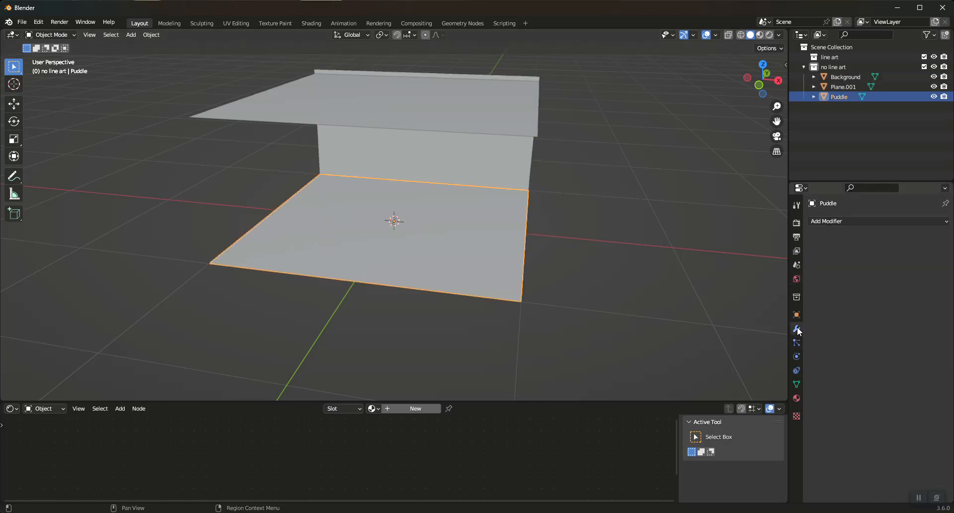
click(881, 223)
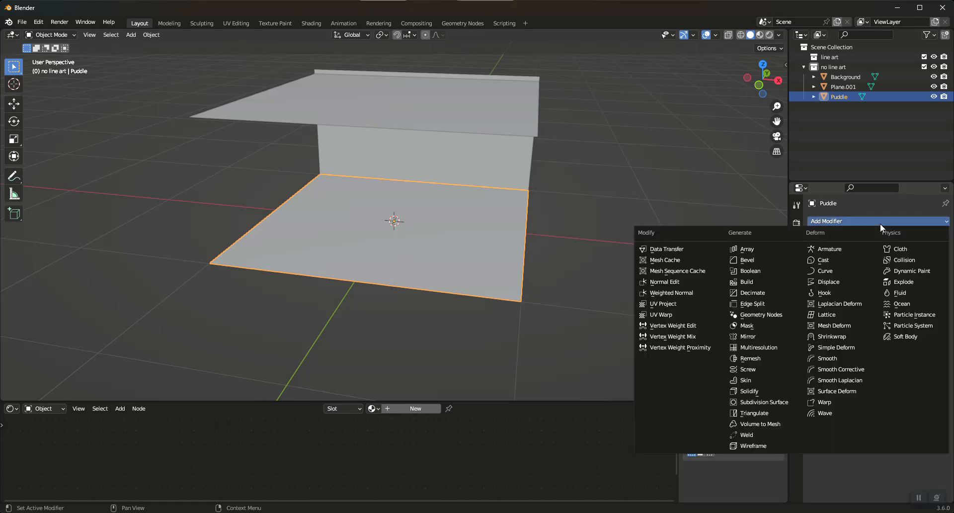
click(777, 402)
click(912, 252)
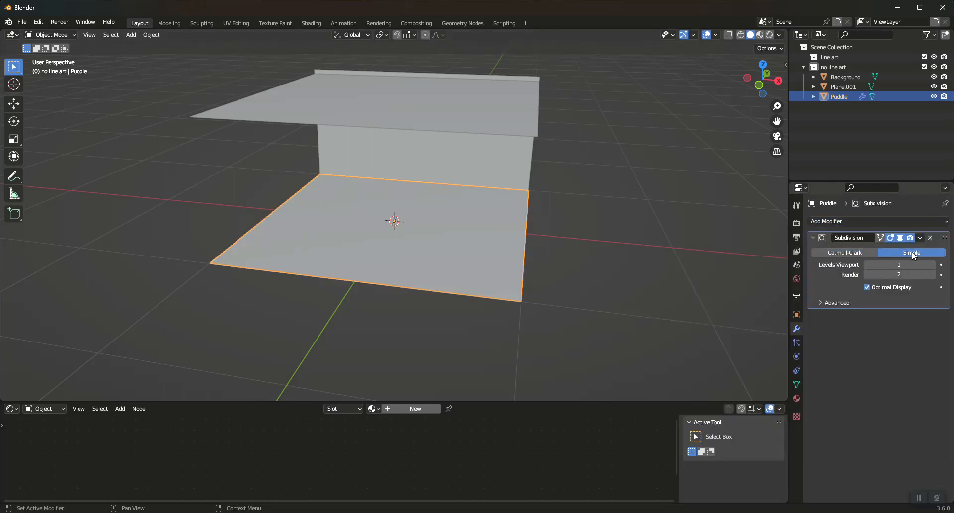
Step: Set the Puddle's Subdivision modifier to 5 levels for both the viewport and the render
click(899, 265)
click(885, 324)
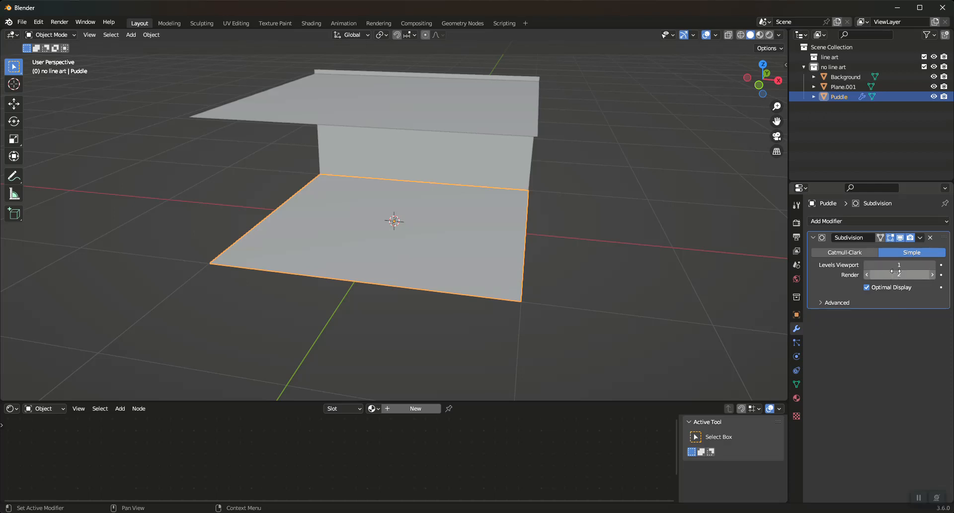
drag(899, 266, 899, 274)
key(Return)
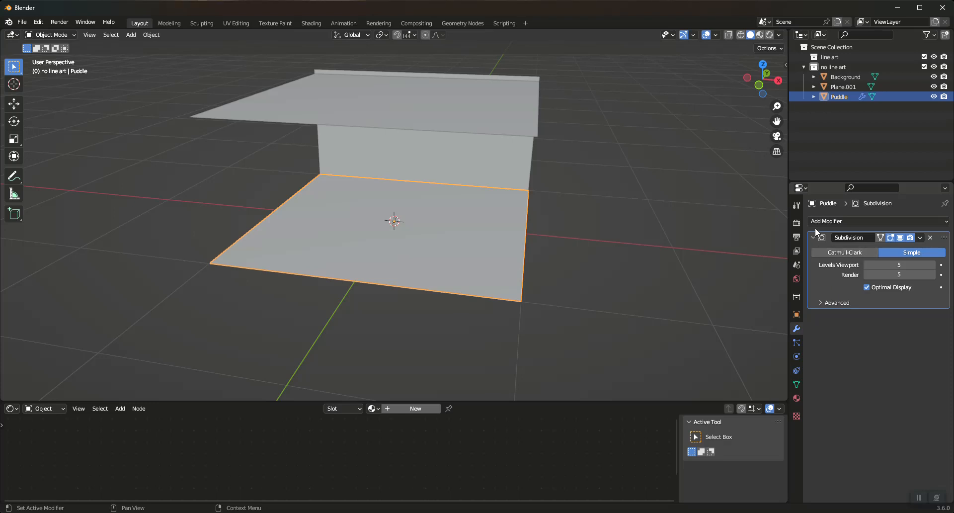
Step: Enable Dynamic Paint physics on the Puddle plane and add a canvas to it
click(797, 356)
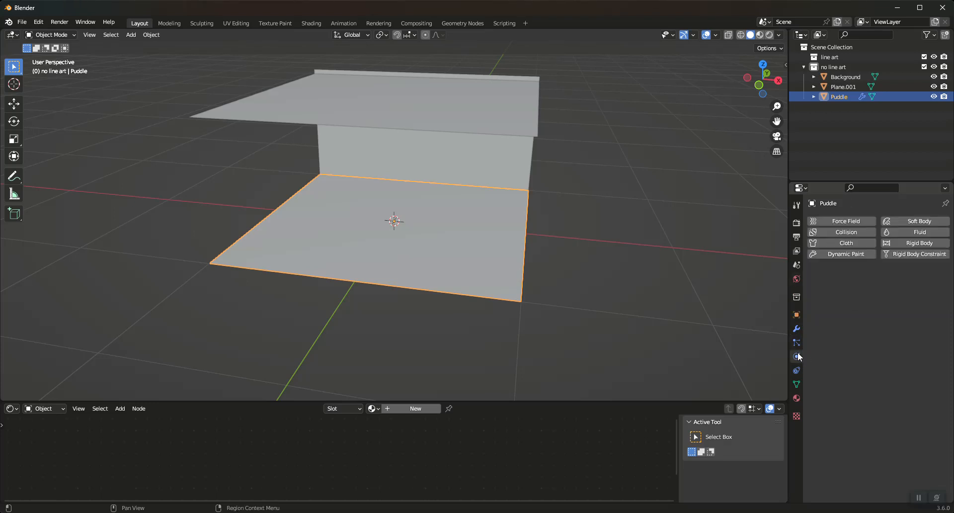
click(839, 255)
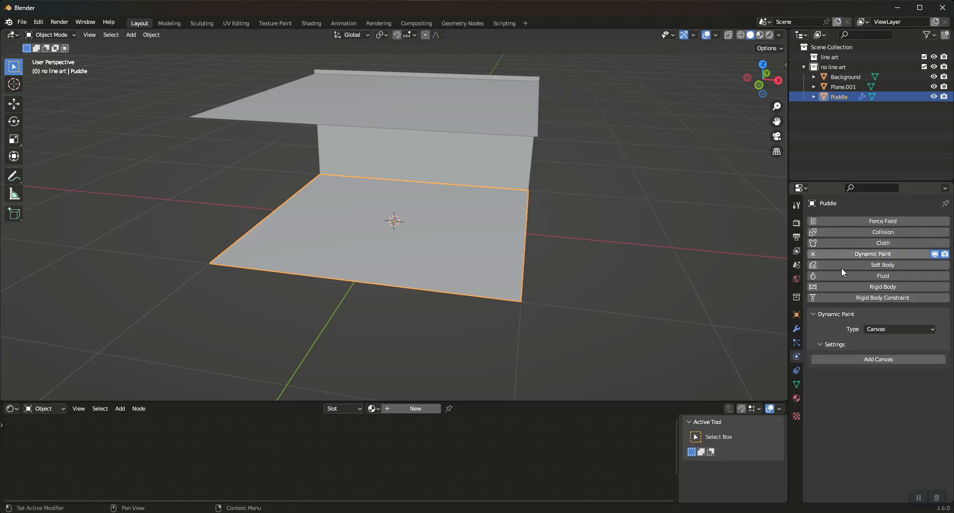
click(871, 358)
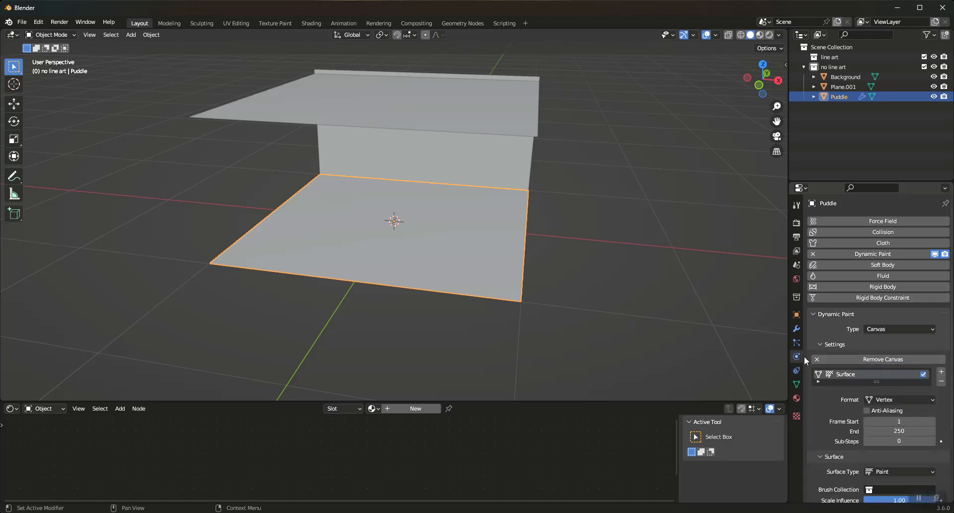
click(797, 329)
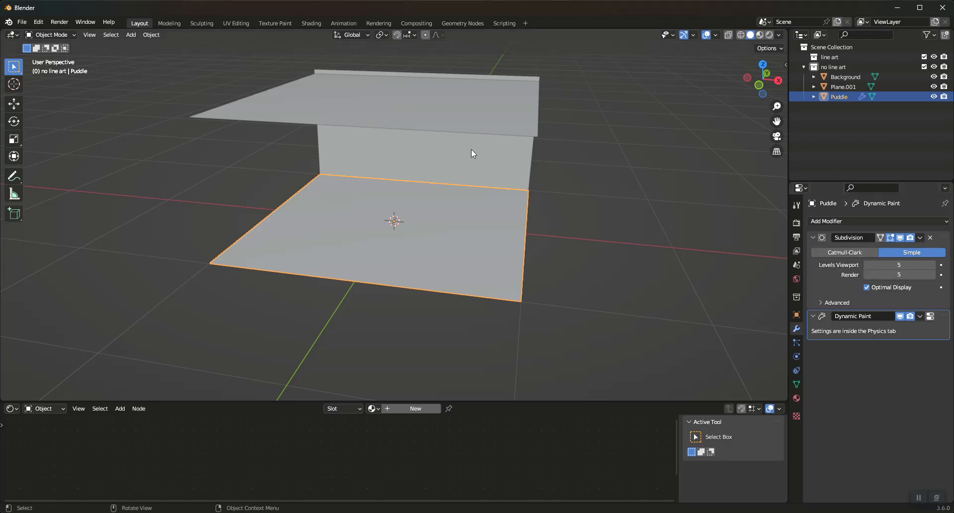
Step: Rename the upper horizontal plane to "Rain"
click(276, 108)
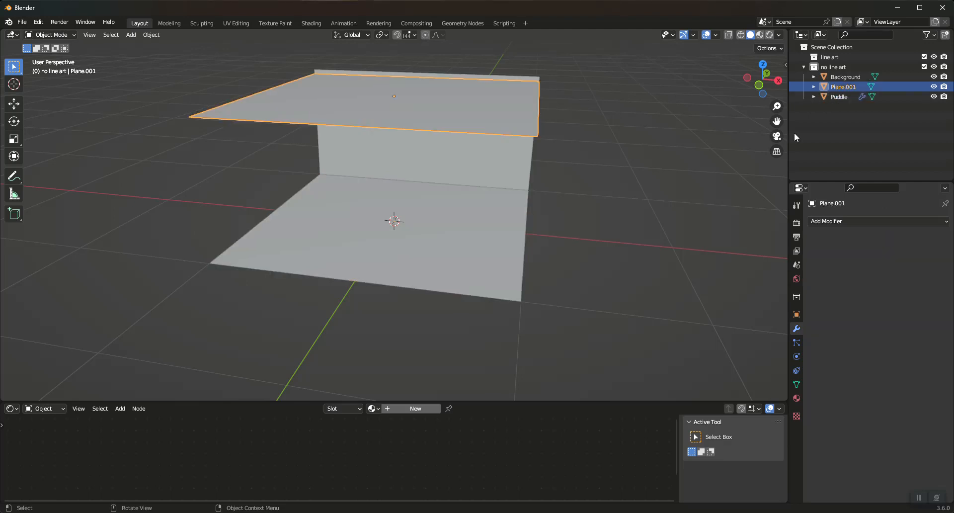
double_click(839, 88)
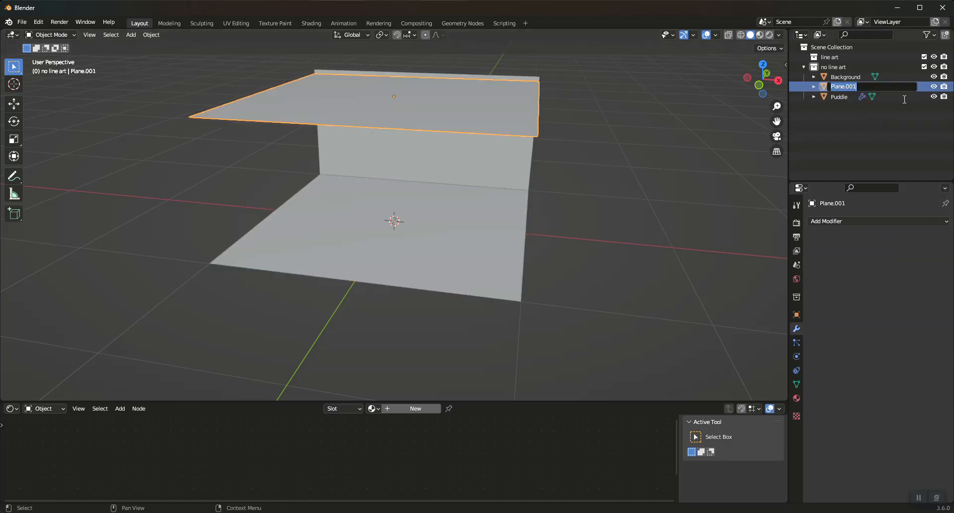
text(Rain)
key(Return)
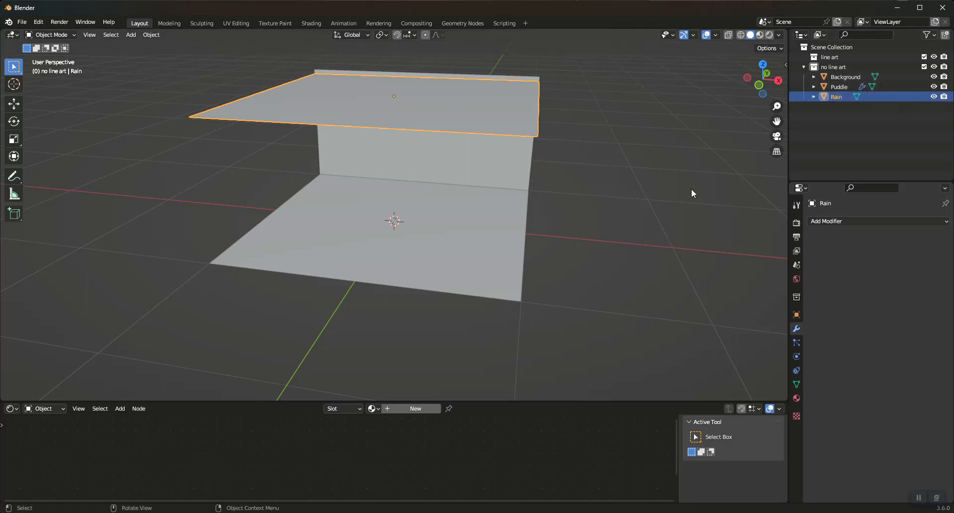
Step: Add an emitter particle system to the Rain plane with 100 particles and an emission end frame of 250
click(797, 342)
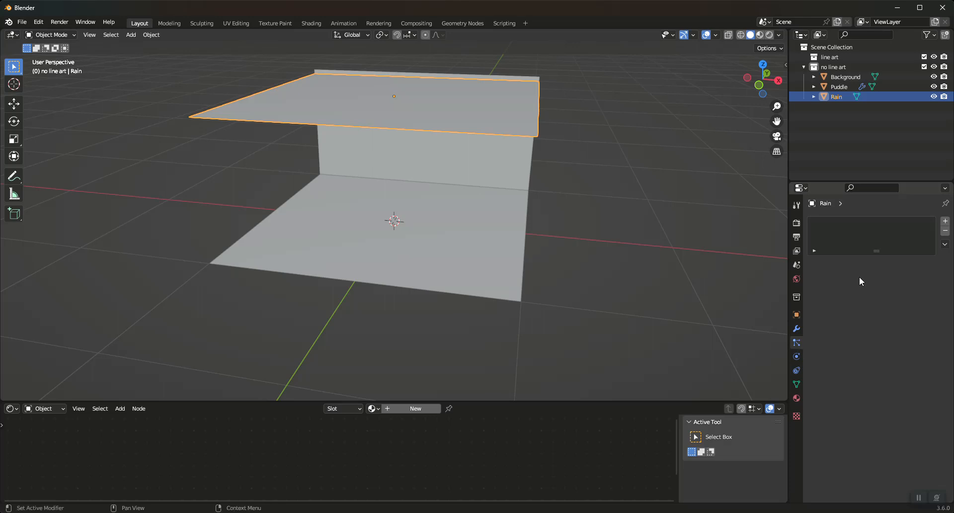
click(945, 221)
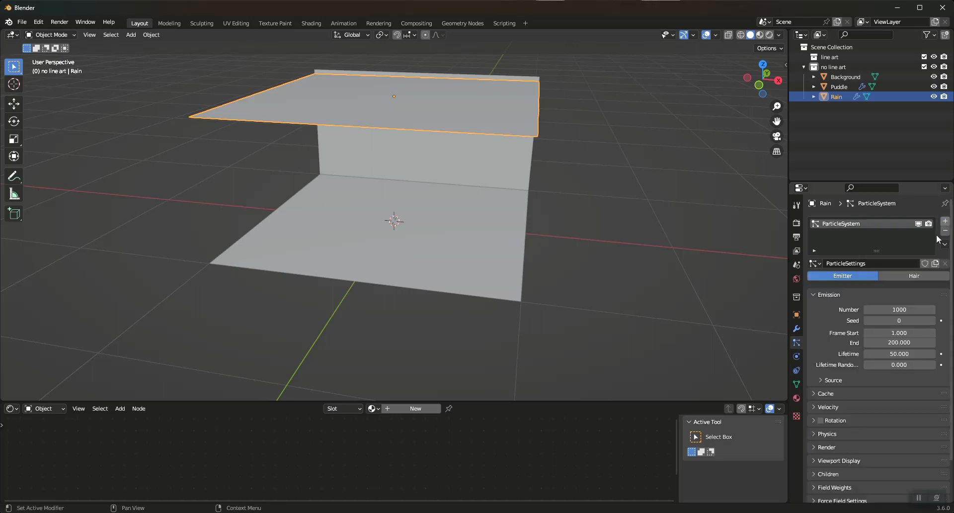
mouse_move(897, 342)
mouse_down()
mouse_move(909, 343)
mouse_move(896, 343)
mouse_up()
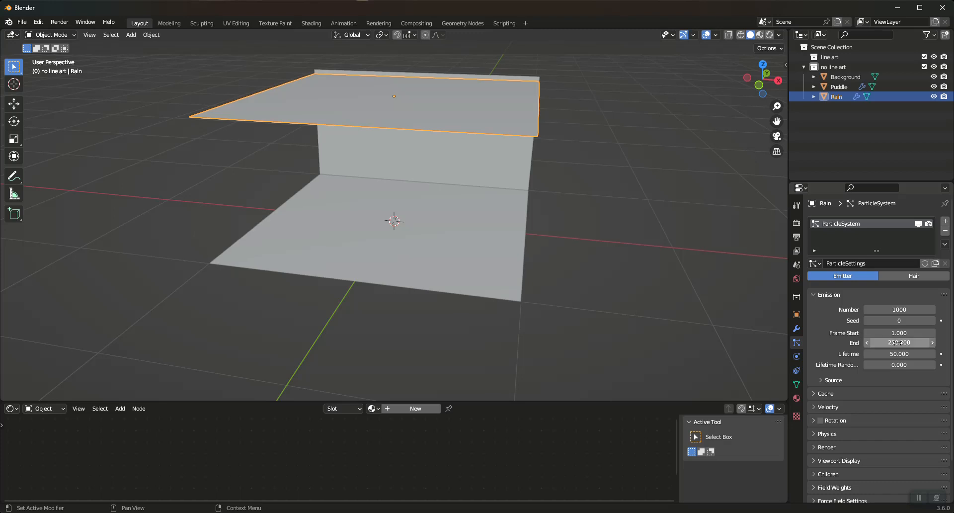
click(900, 309)
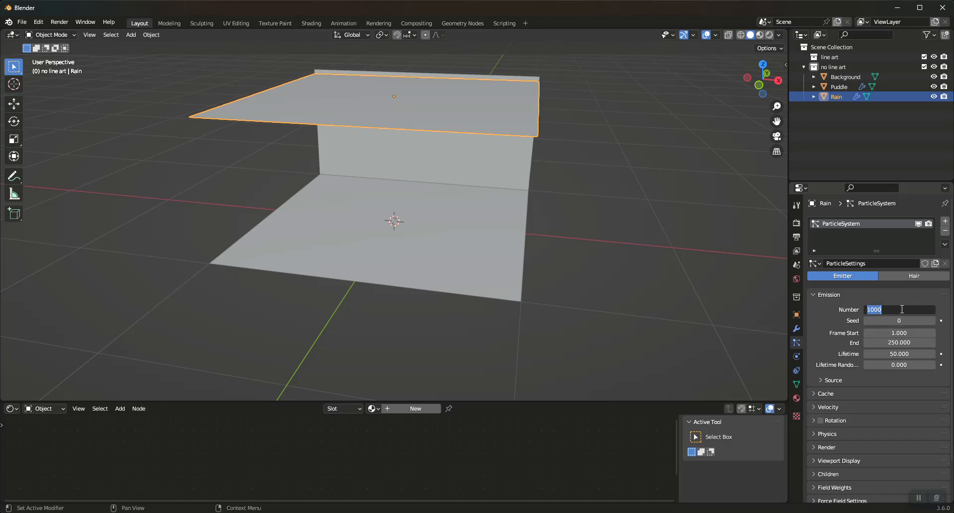
text(100)
key(Return)
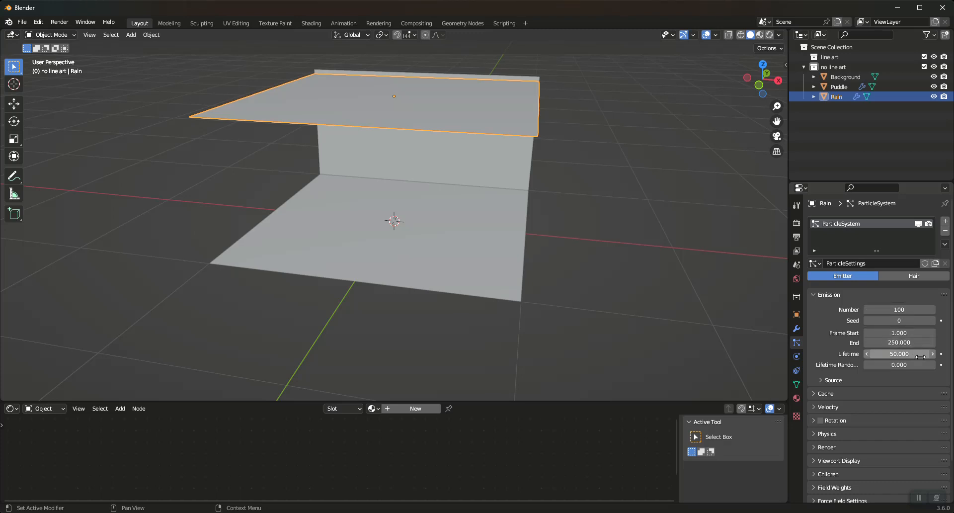
Step: Play the animation and rotate the Rain plane 180° about the global X axis
middle_drag(619, 184, 601, 180)
key(space)
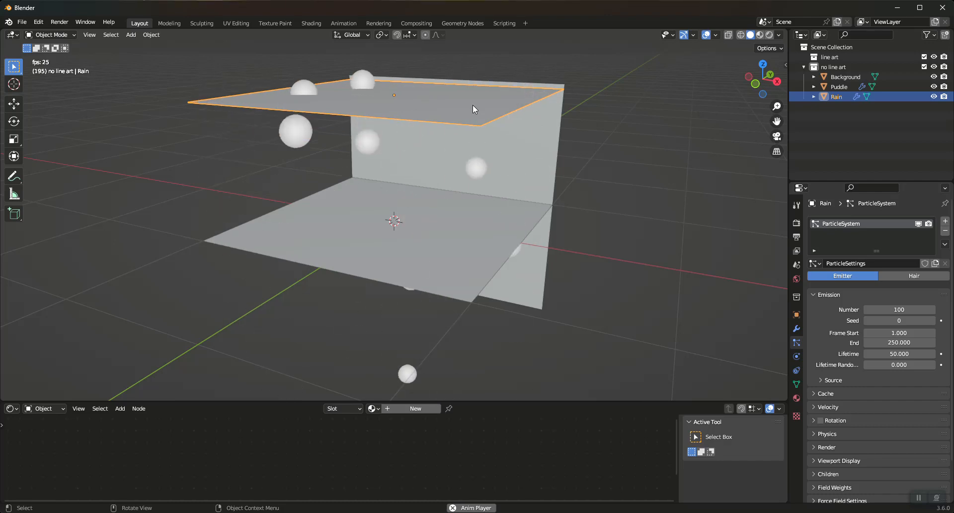
key(r)
text(x)
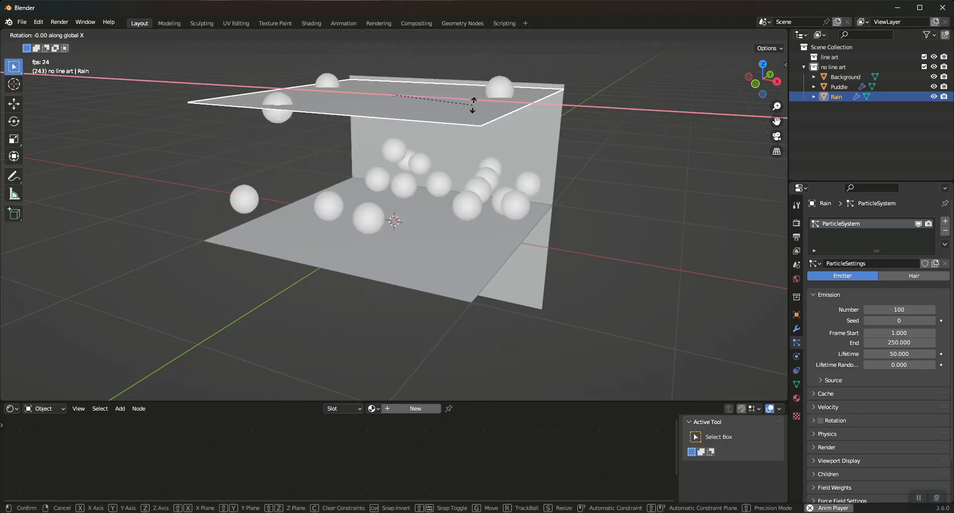
text(180)
key(Return)
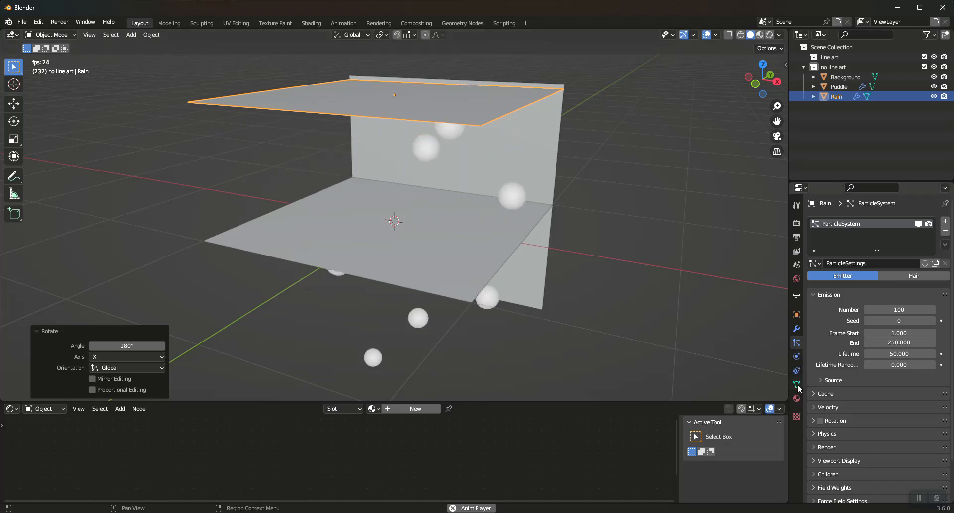
Step: Enable Dynamic Paint on the Rain plane with type Brush and add the brush
click(797, 356)
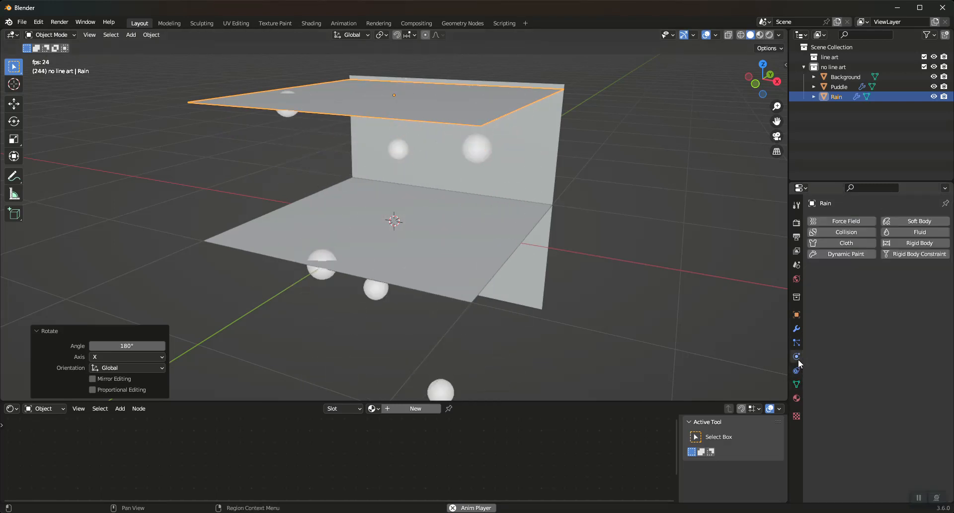
click(834, 255)
click(893, 330)
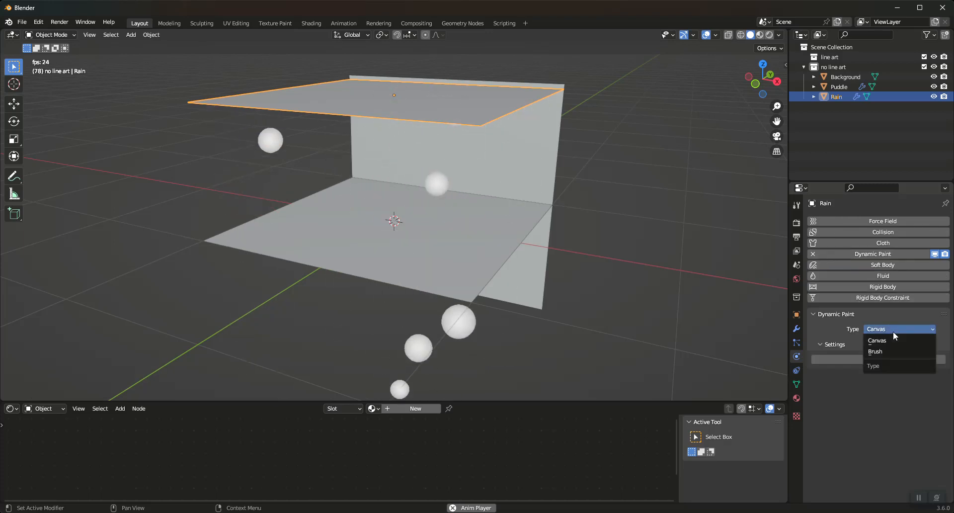
click(882, 351)
click(878, 359)
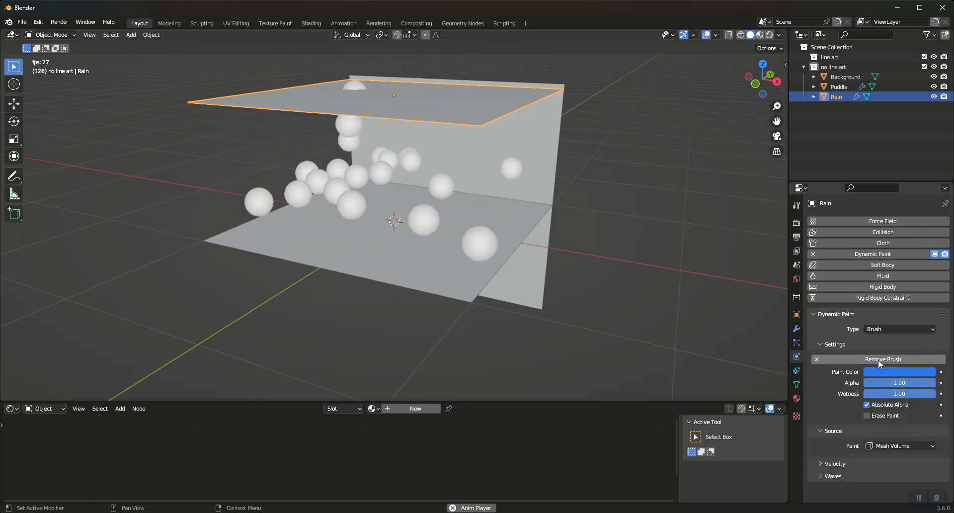
Step: Set the Rain brush's paint source to Particle System and assign the plane's ParticleSystem
click(890, 445)
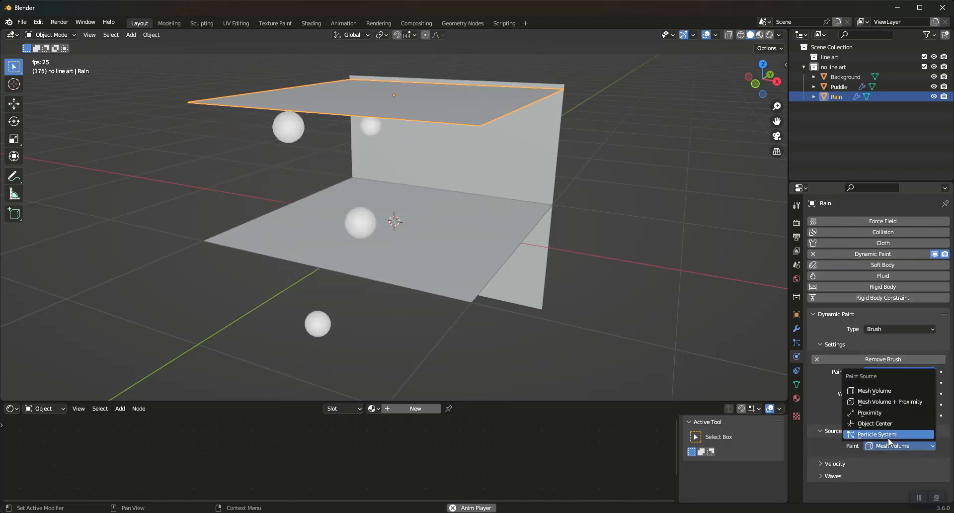
click(887, 434)
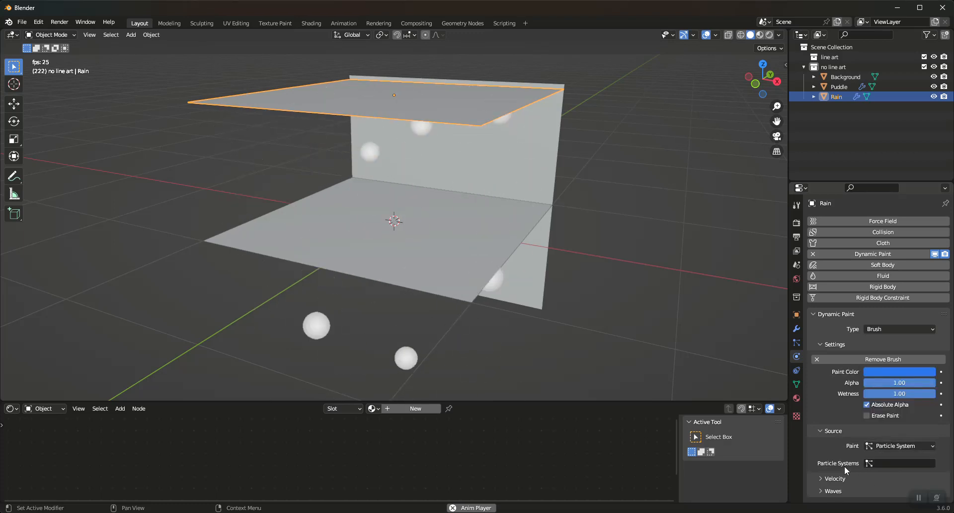
click(882, 463)
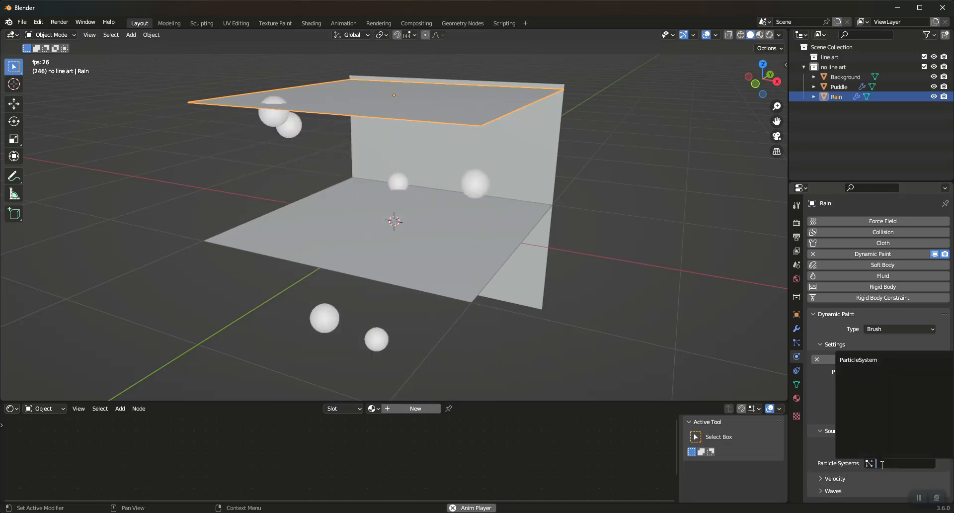
click(867, 360)
Step: Set the Puddle canvas's surface type to Waves and apply smooth shading to the Puddle
middle_drag(625, 246, 489, 243)
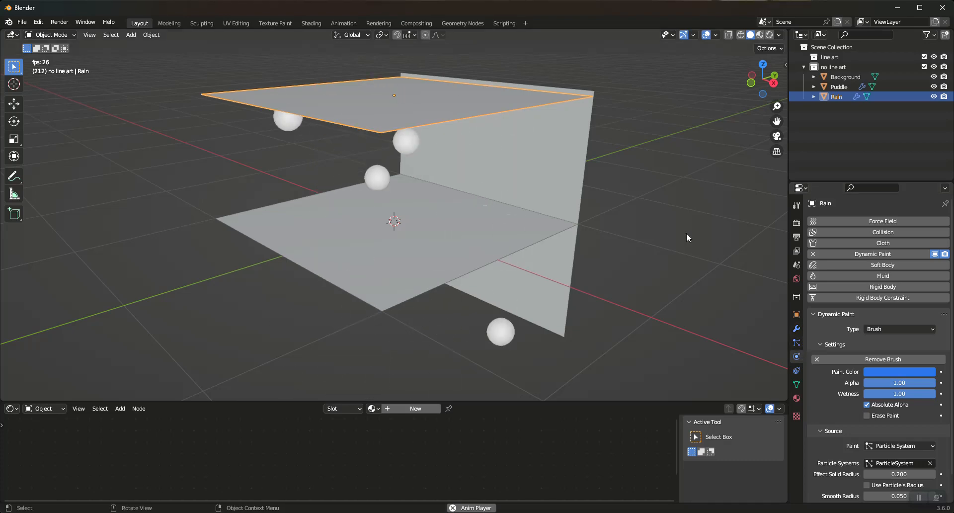
click(488, 249)
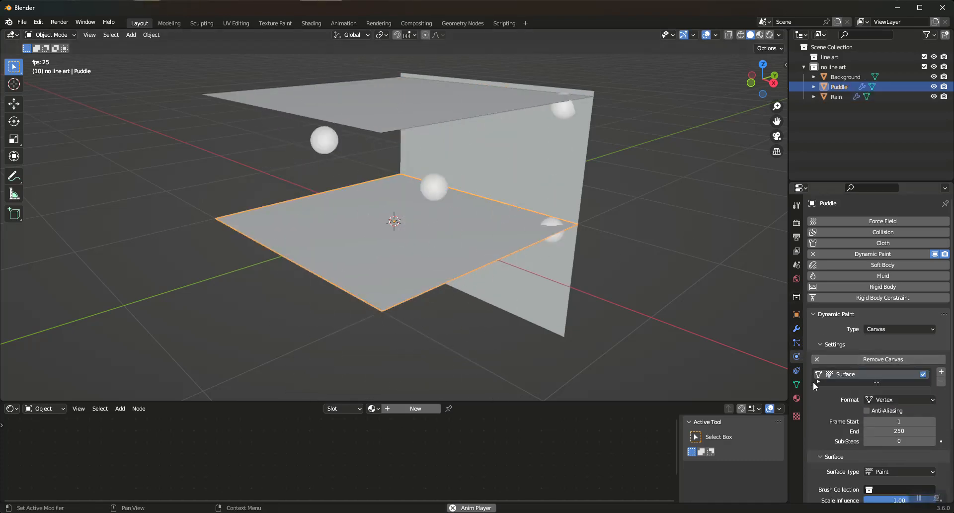
scroll(821, 425, down, 5)
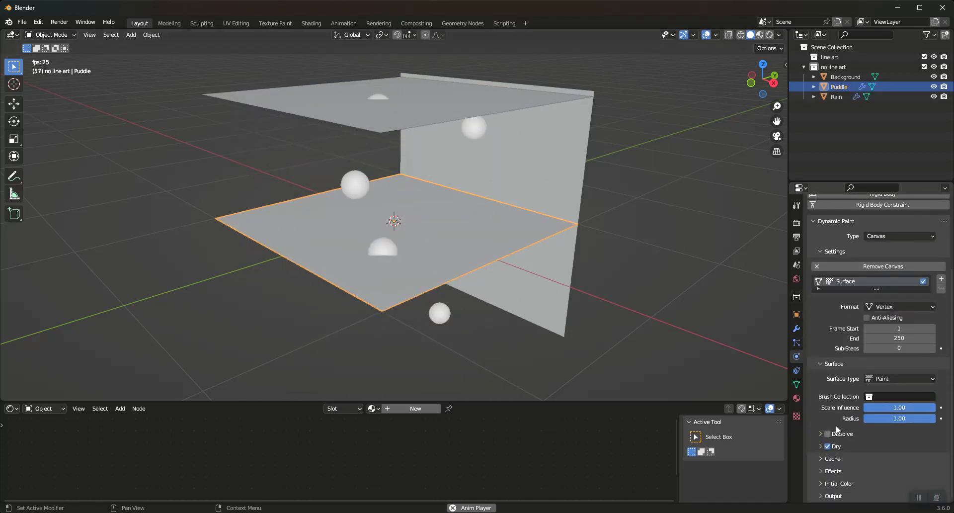
click(877, 379)
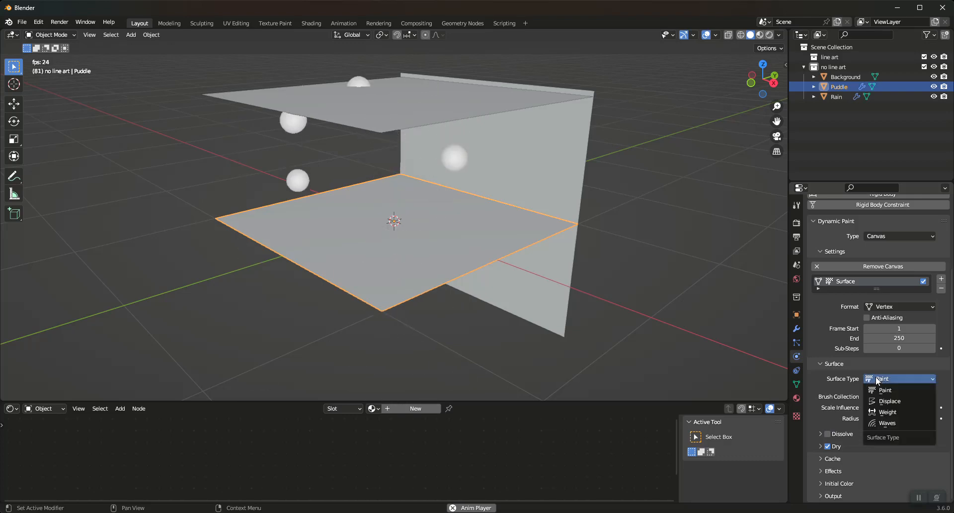
click(883, 422)
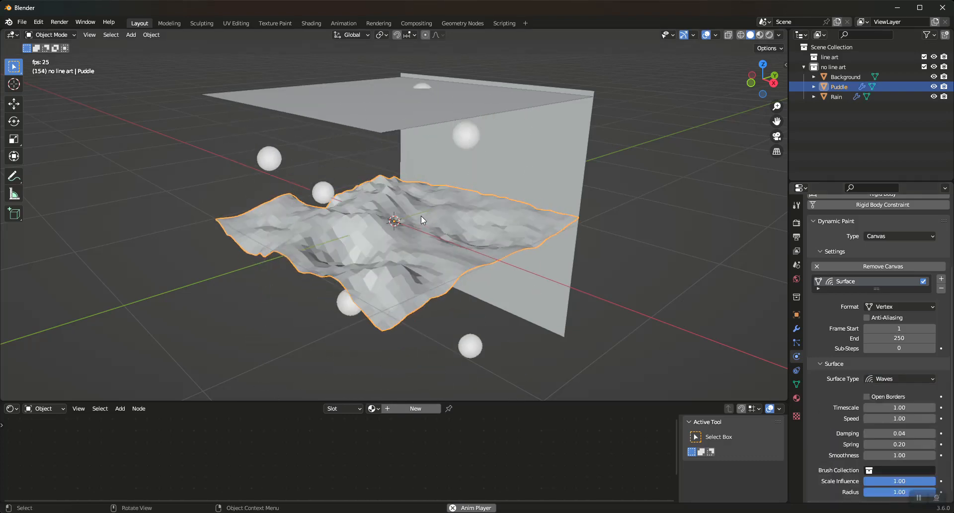
right_click(395, 225)
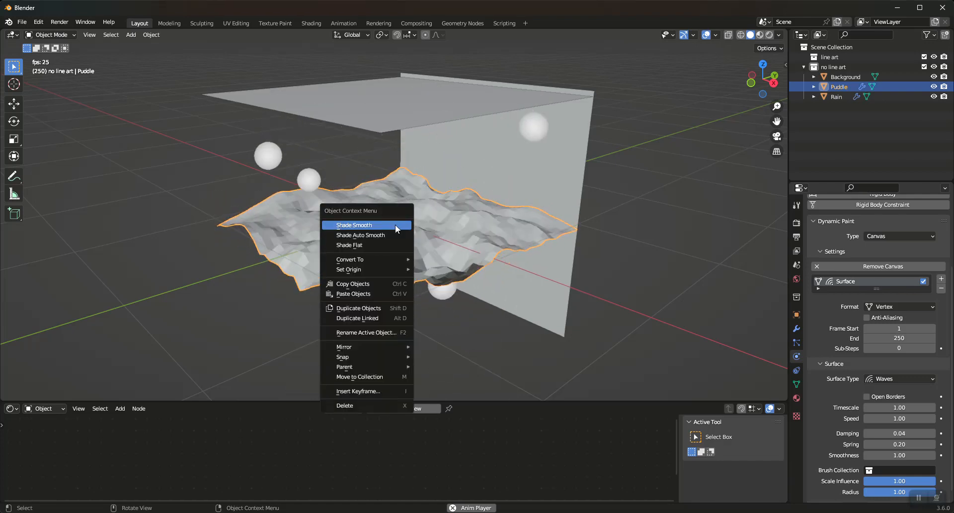
click(395, 225)
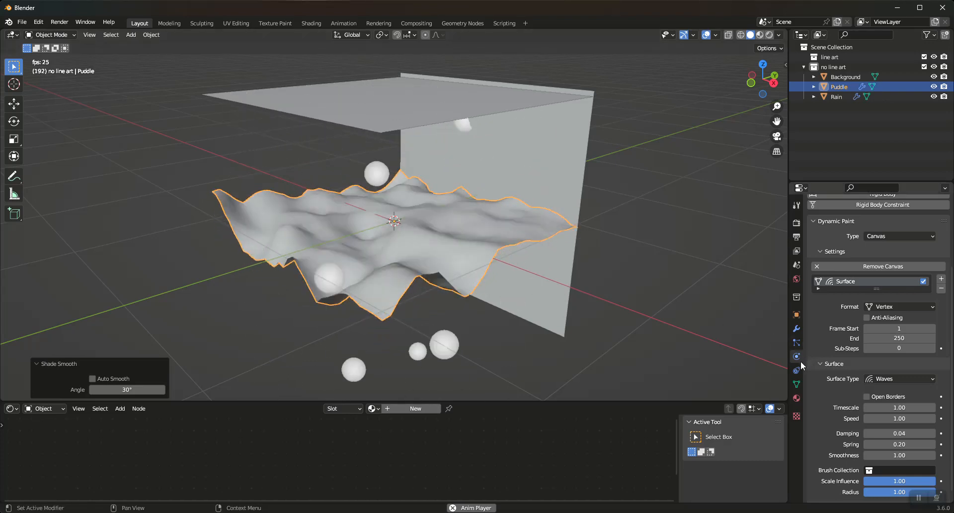
Step: Set the Rain brush's Effect Solid Radius to 0.075
click(459, 116)
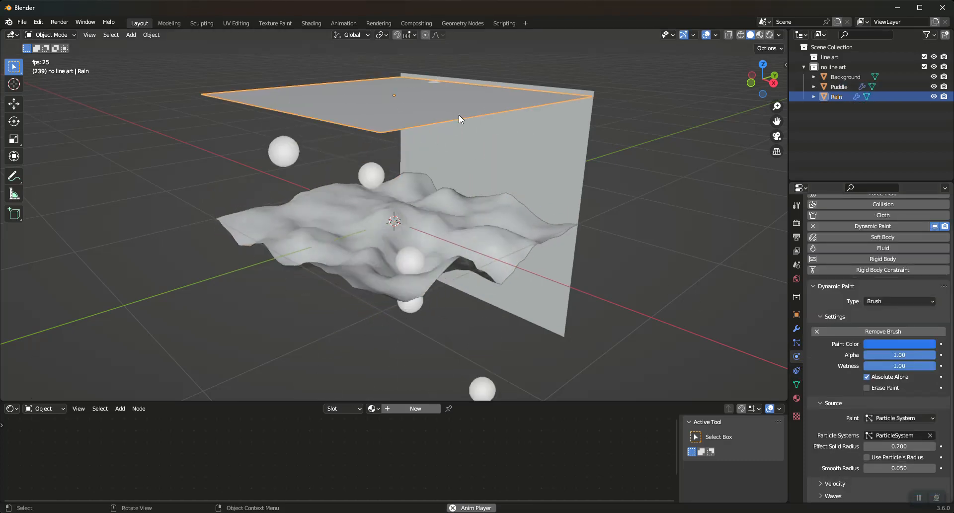
click(894, 446)
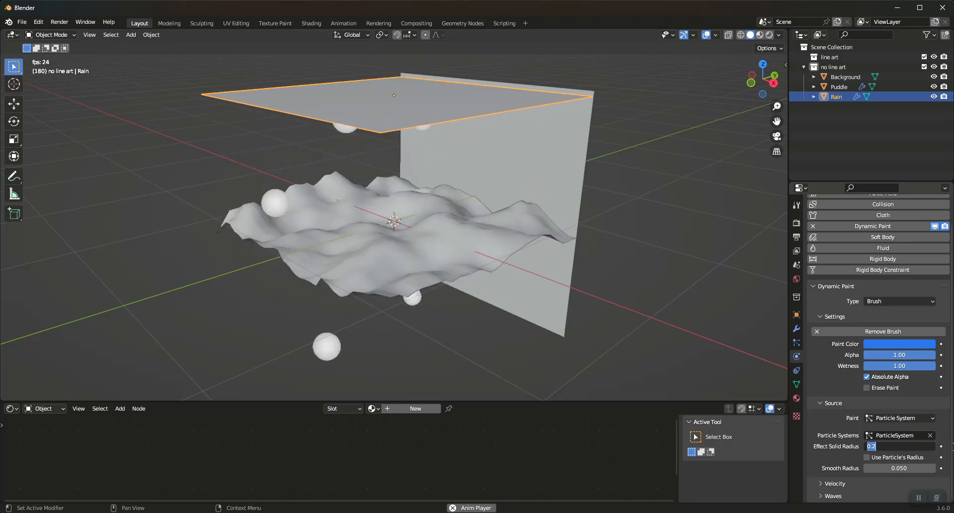
text(0.075)
key(Return)
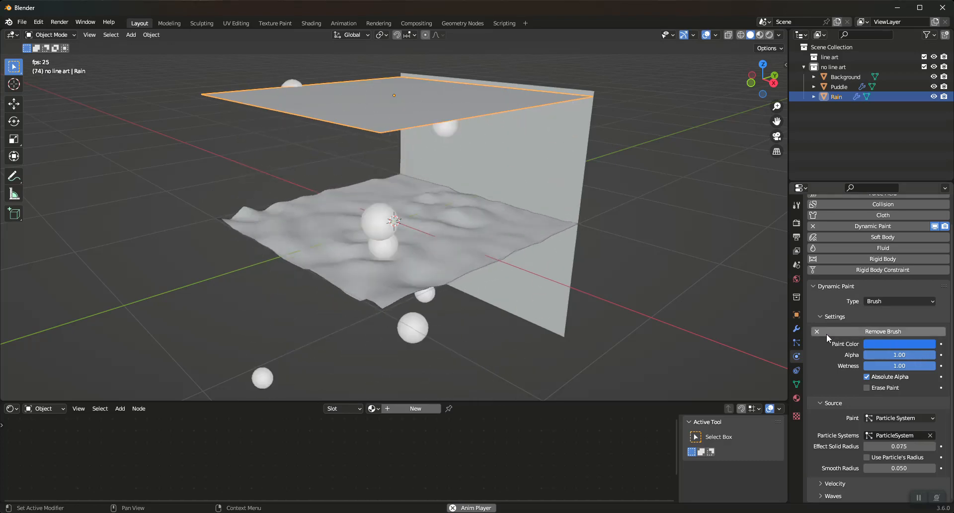
Step: Set the Timescale of the Puddle canvas's wave surface to 3
click(434, 245)
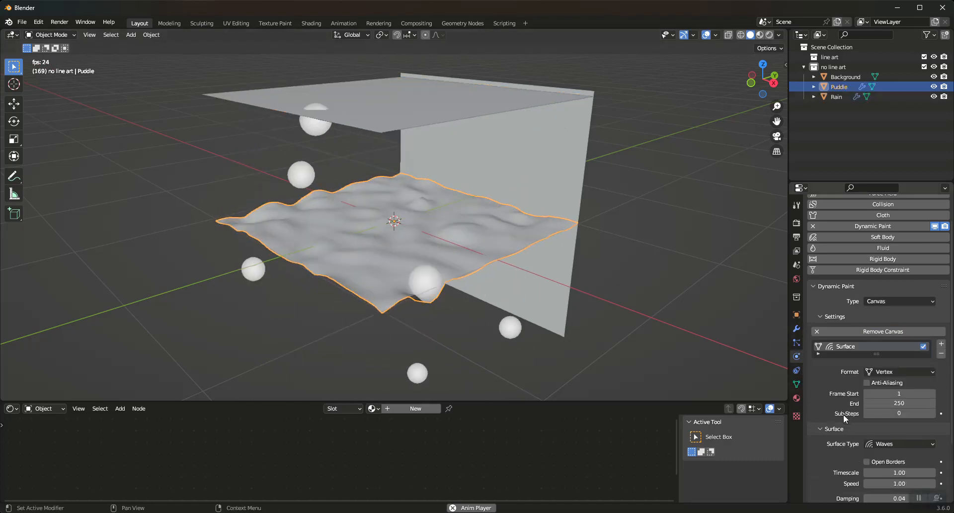
scroll(838, 414, down, 4)
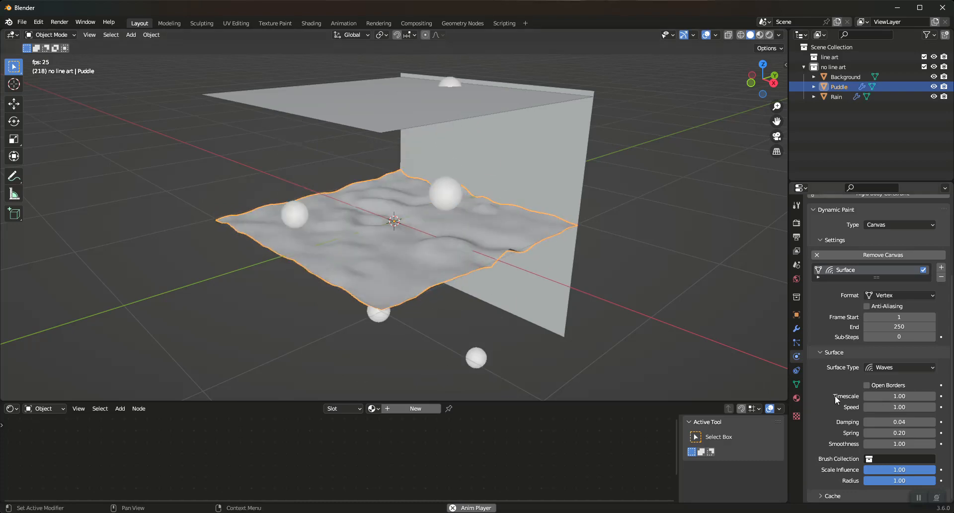
click(903, 396)
text(3)
key(Return)
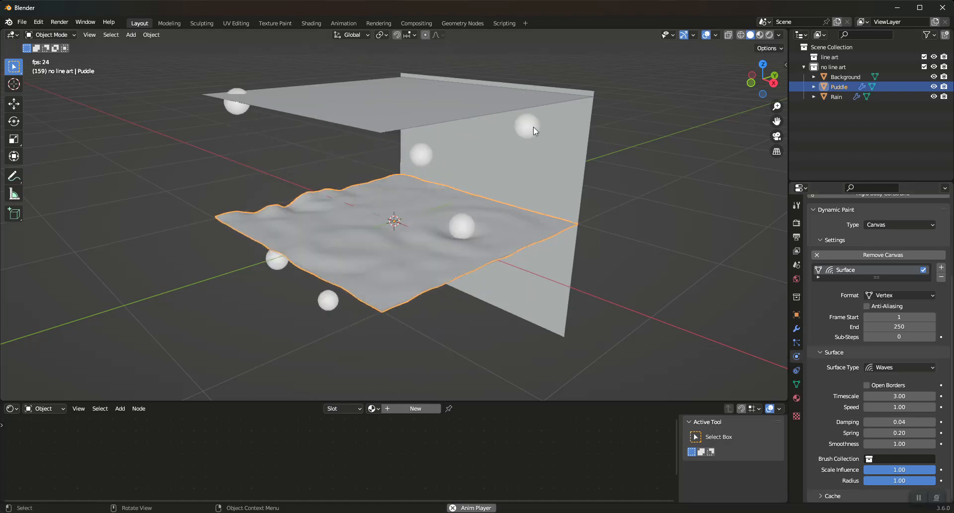
Step: Set the Rain brush's Effect Solid Radius to 0.05
click(446, 112)
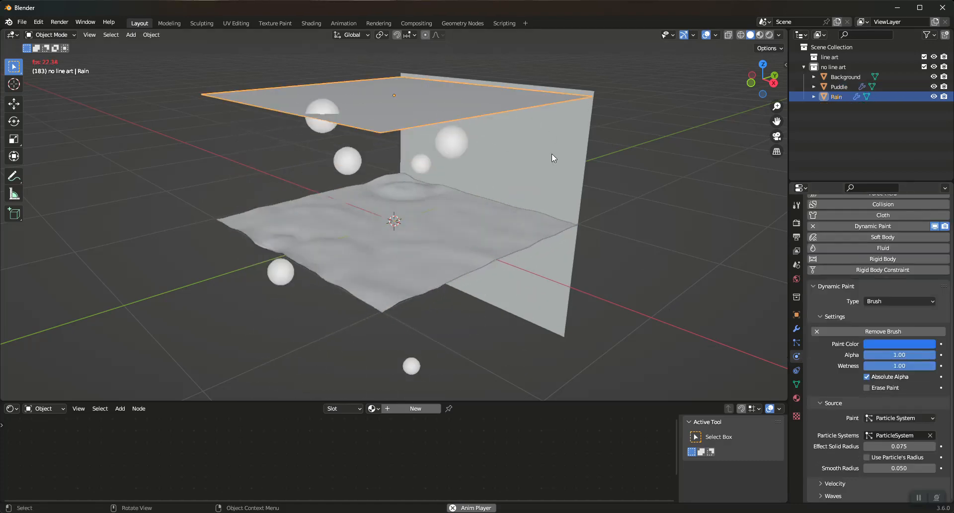
click(895, 446)
key(BackSpace)
text(.05)
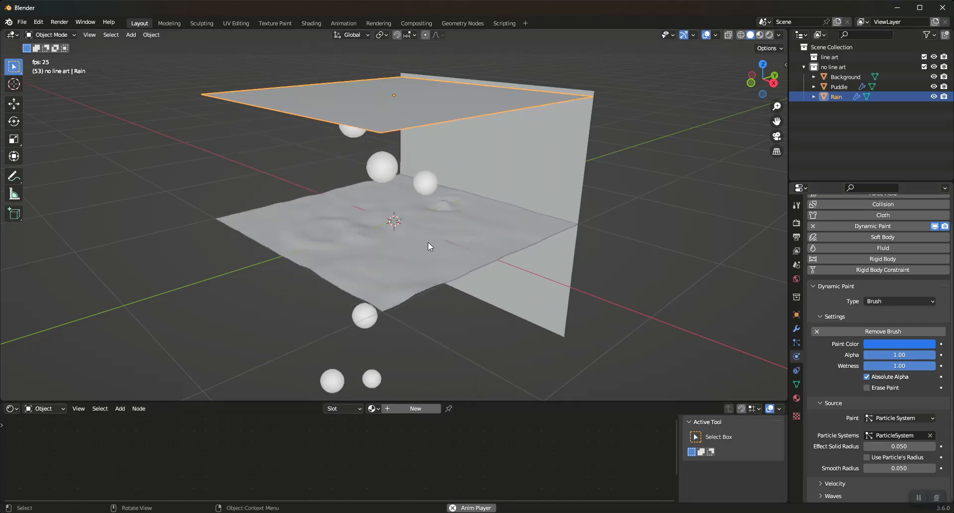
middle_drag(413, 237, 428, 241)
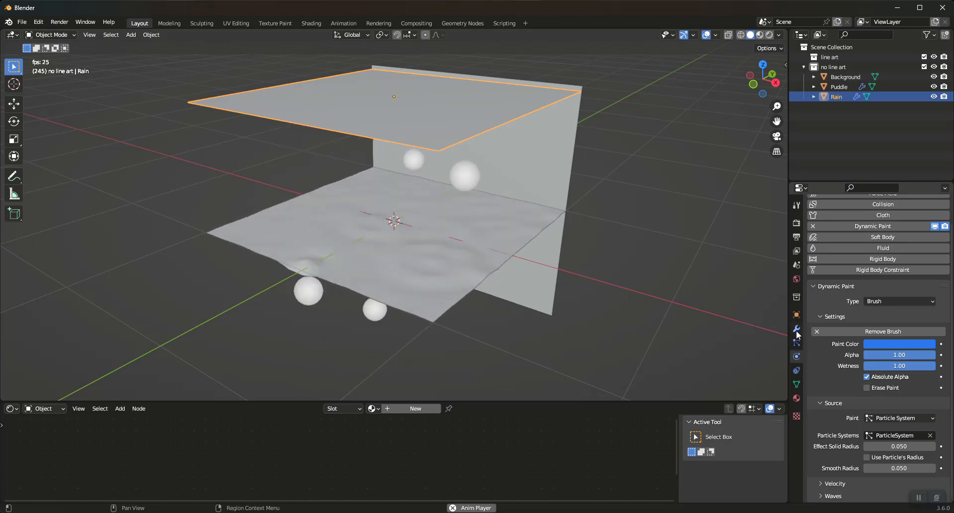
Step: Create a new material on the Background plane, keeping the viewport in solid shading
click(486, 240)
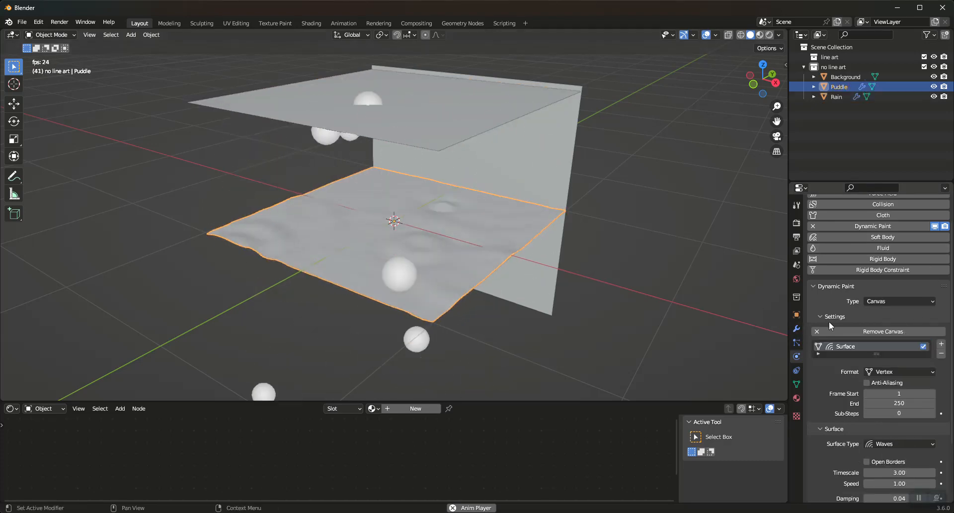
click(797, 399)
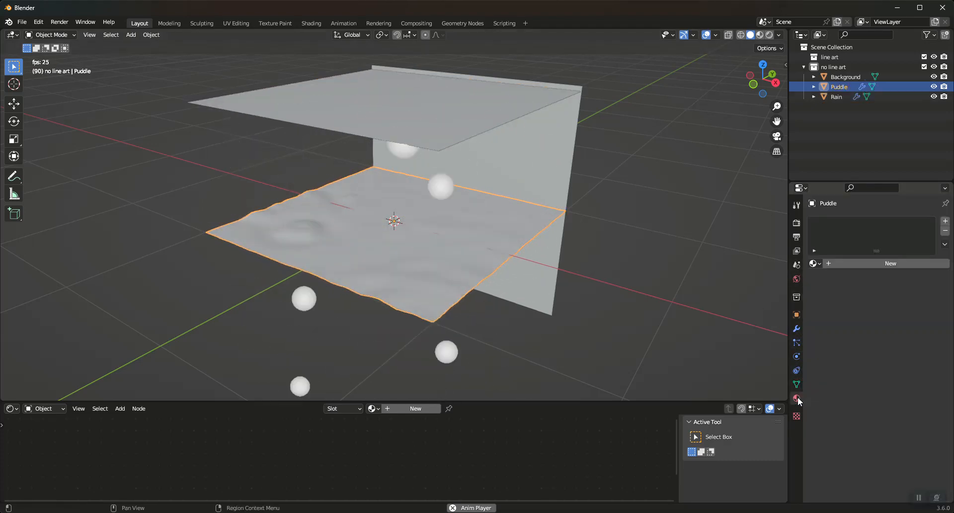
click(768, 35)
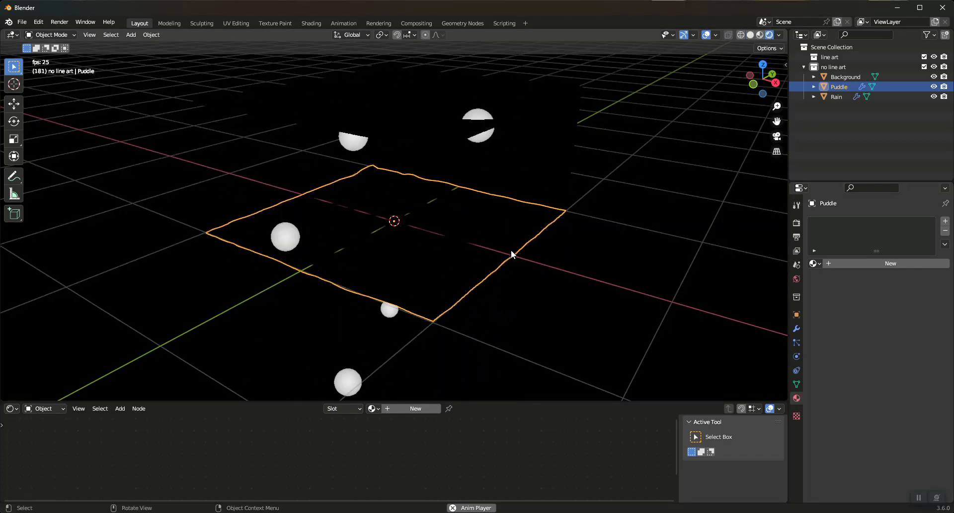
click(559, 155)
click(750, 35)
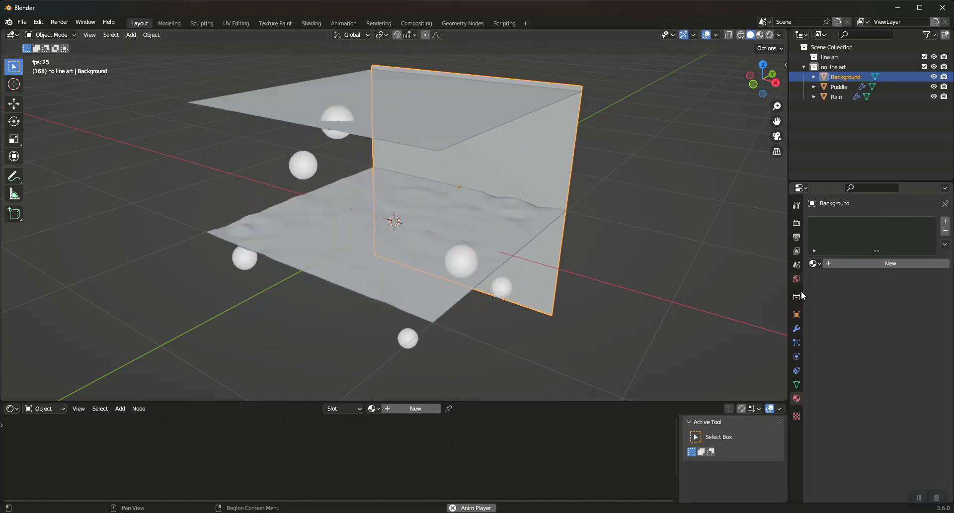
click(859, 262)
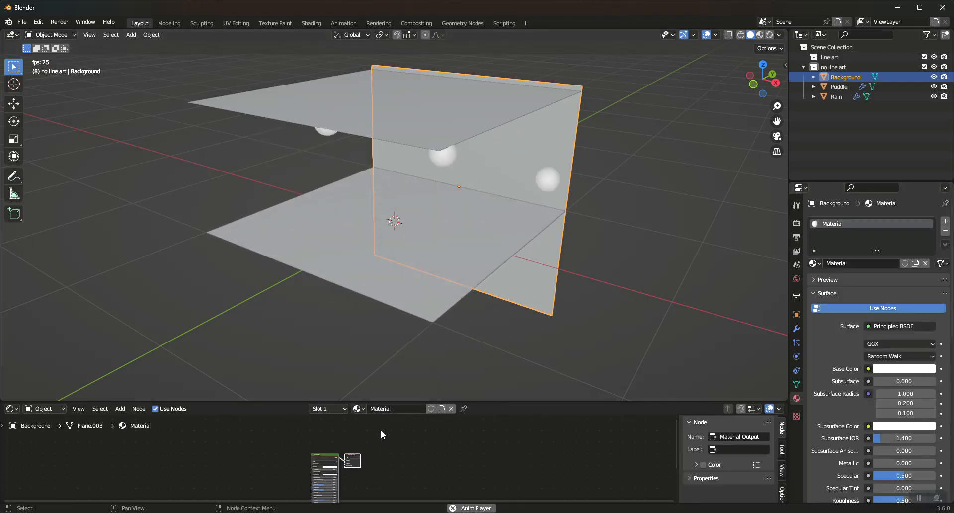
Step: Add an Image Texture node beside the Background material's Principled BSDF and enlarge the node editor
click(319, 466)
key(KP_Decimal)
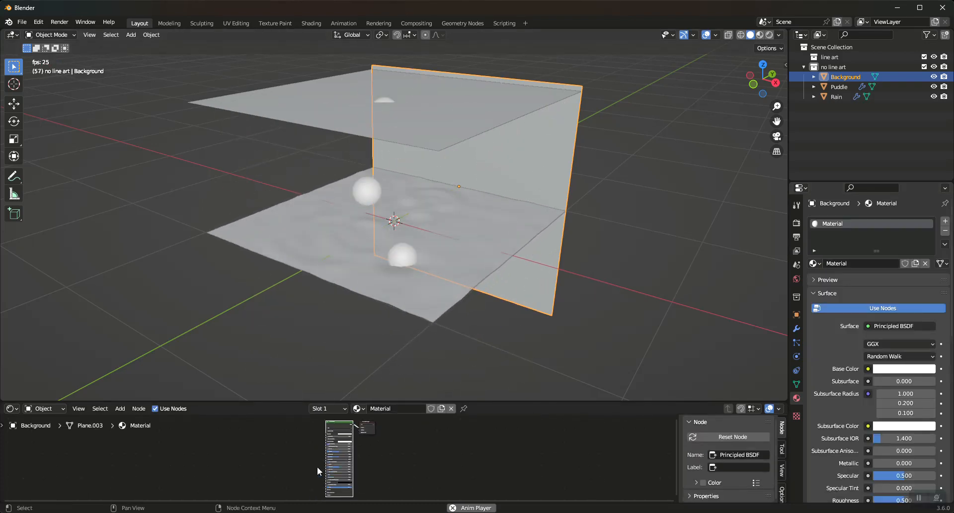
key(shift+a)
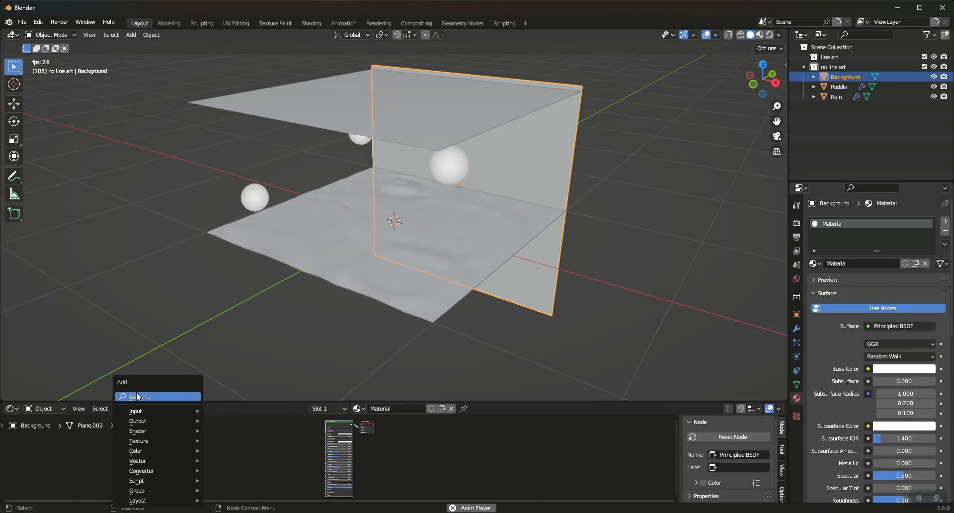
click(137, 395)
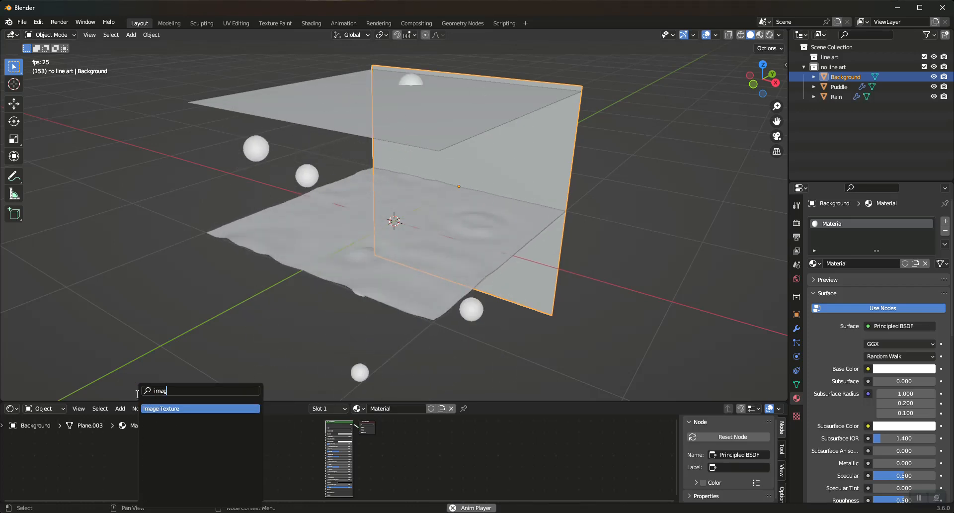
click(178, 408)
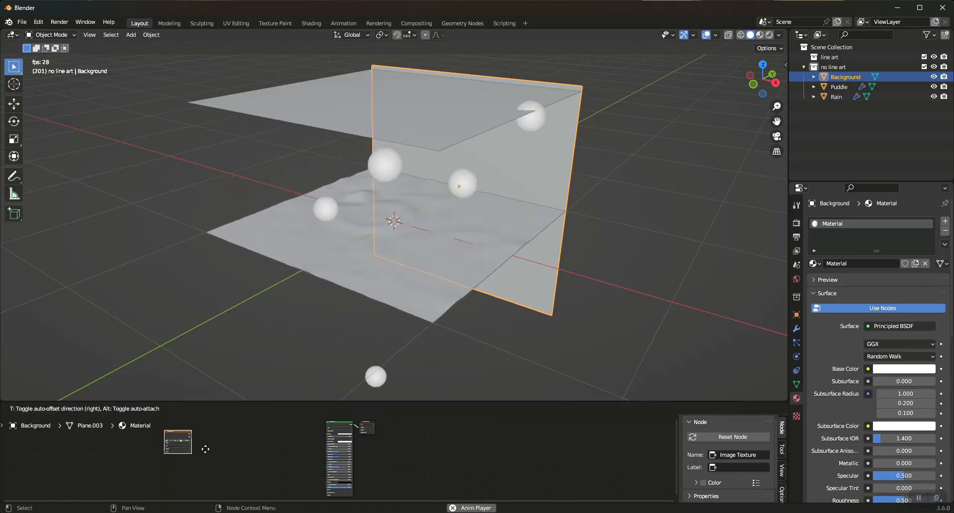
click(316, 458)
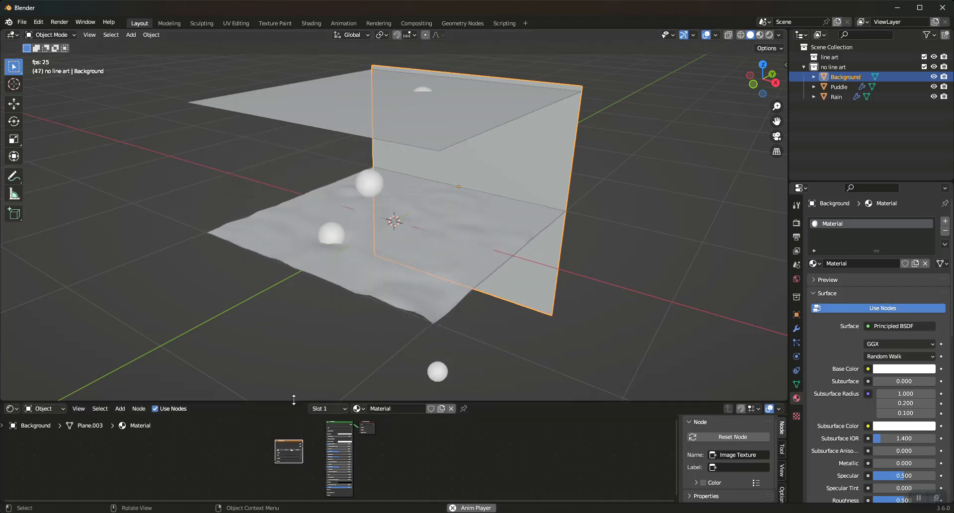
drag(296, 401, 297, 312)
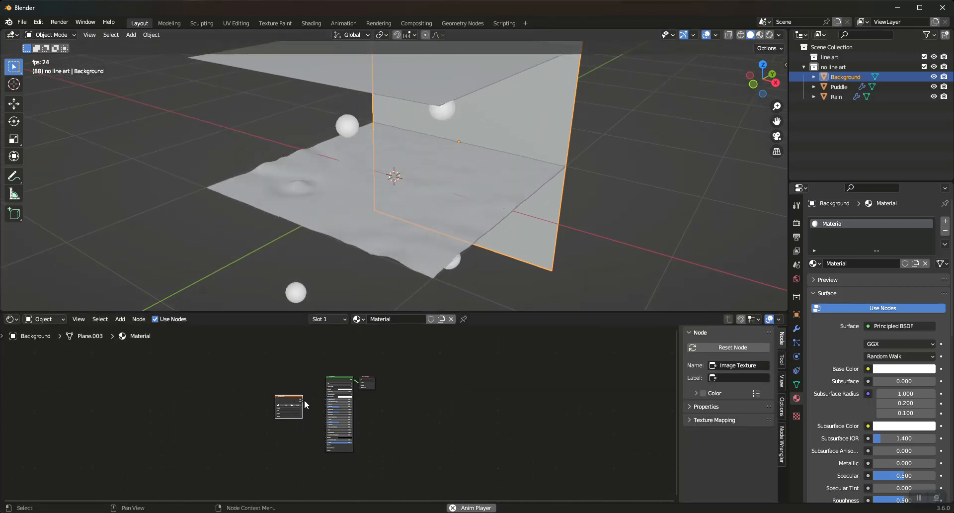
Step: Link the Image Texture's Alpha output to the Principled BSDF's Base Color
drag(298, 400, 326, 388)
scroll(374, 431, up, 4)
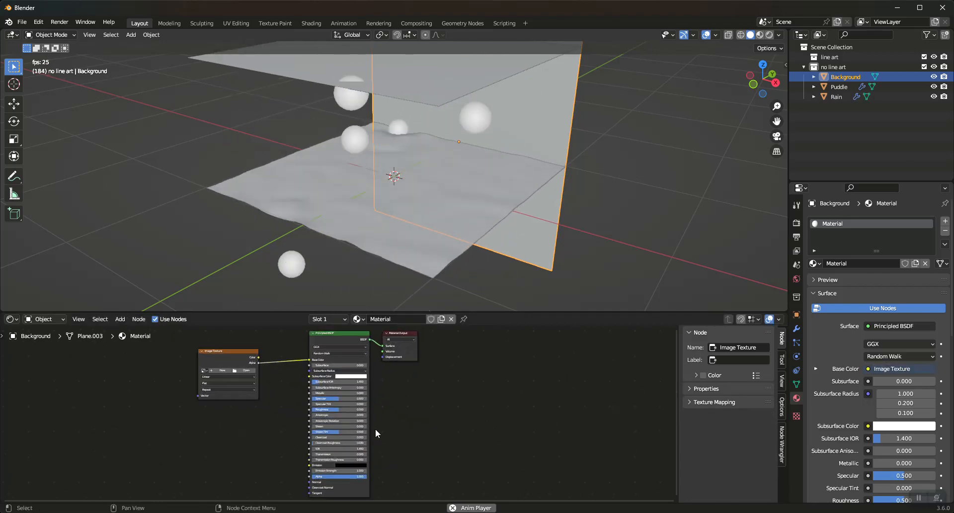
middle_drag(338, 412, 334, 468)
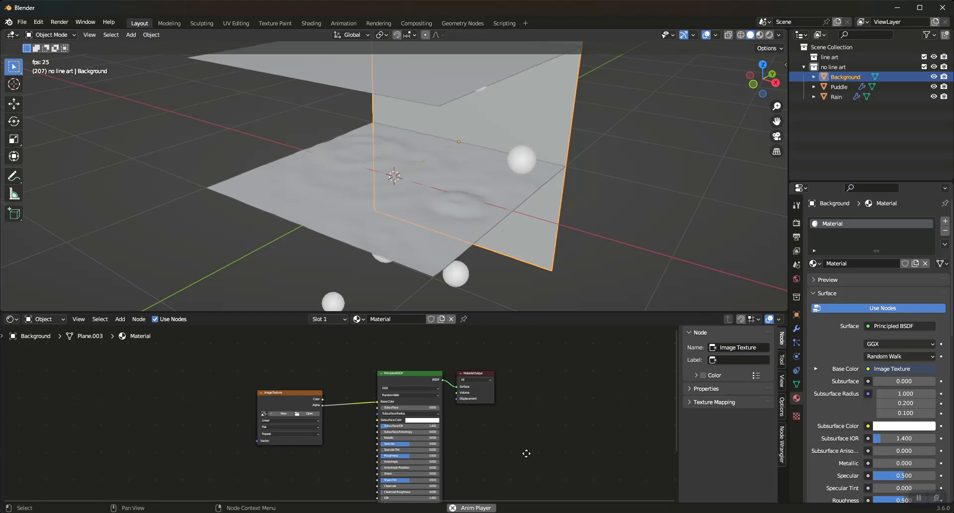
Step: Load cobblestone_street_night_4k.exr from the Desktop folder into the Image Texture node
scroll(271, 420, up, 3)
click(287, 414)
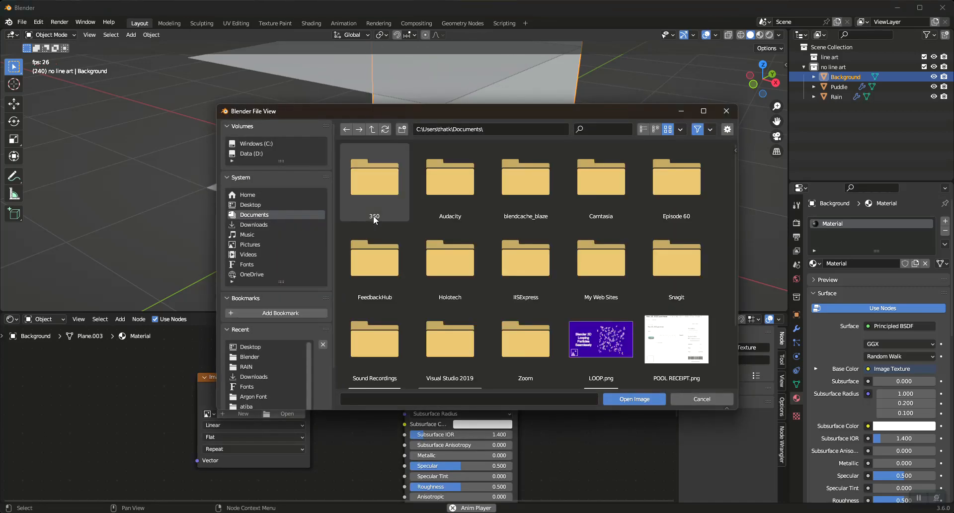
click(253, 205)
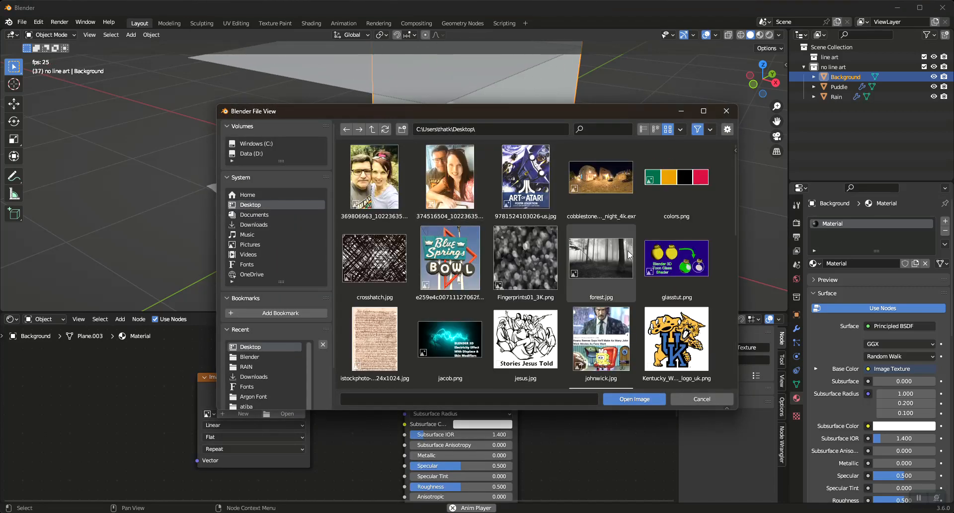
scroll(628, 254, down, 3)
scroll(628, 254, down, 2)
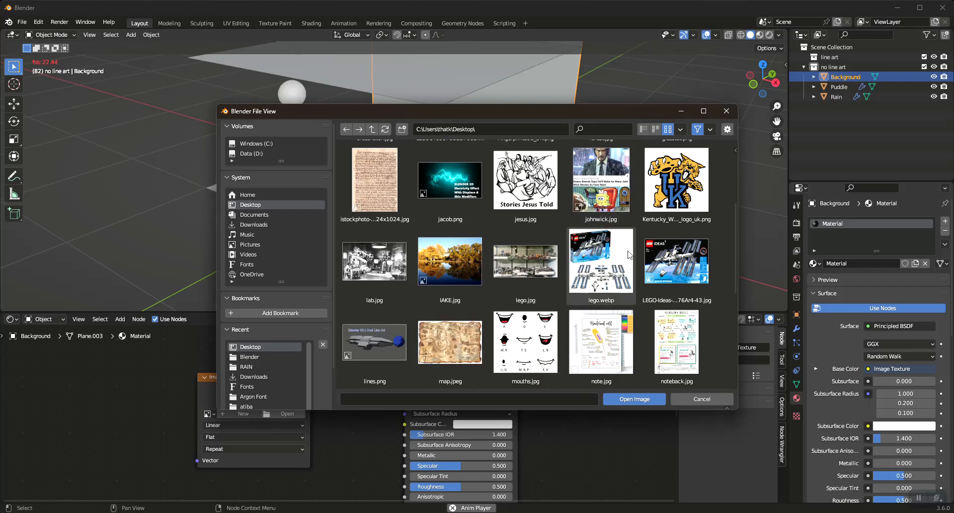
scroll(628, 254, up, 5)
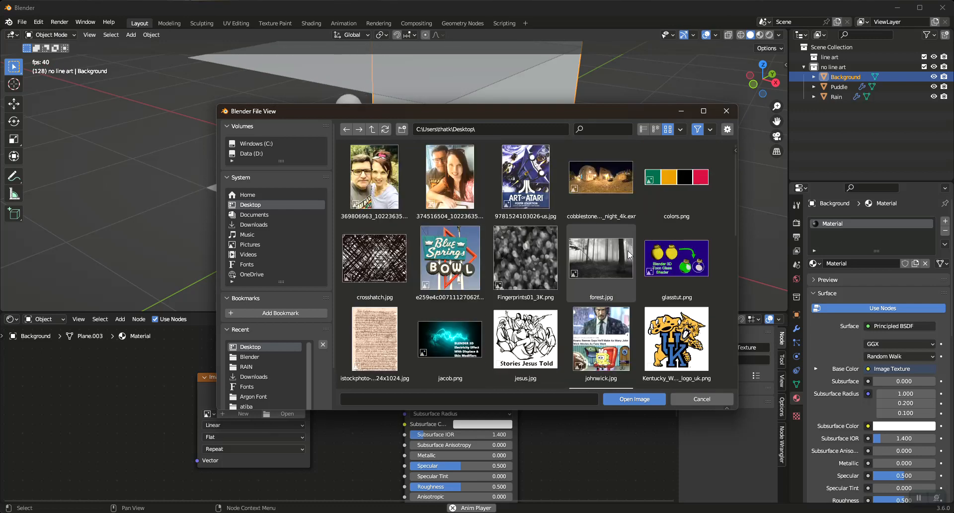
click(608, 177)
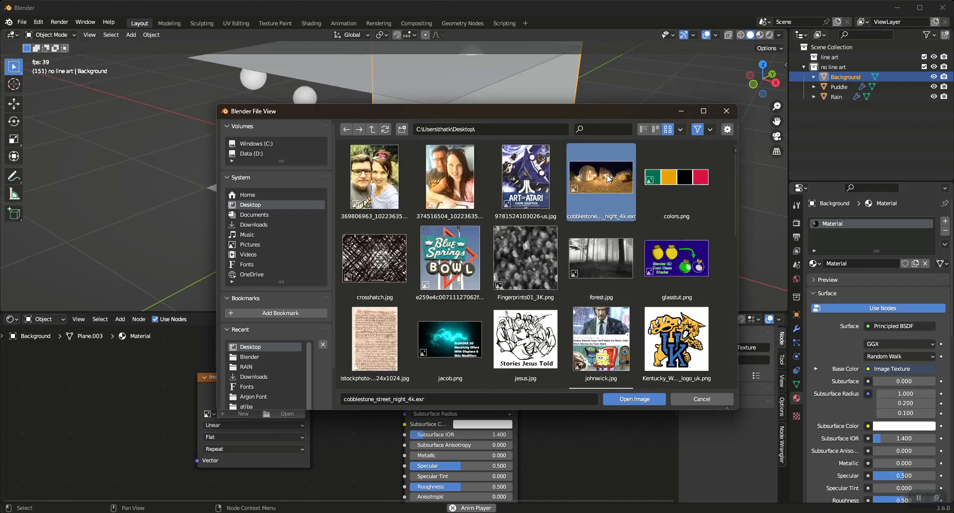
click(636, 400)
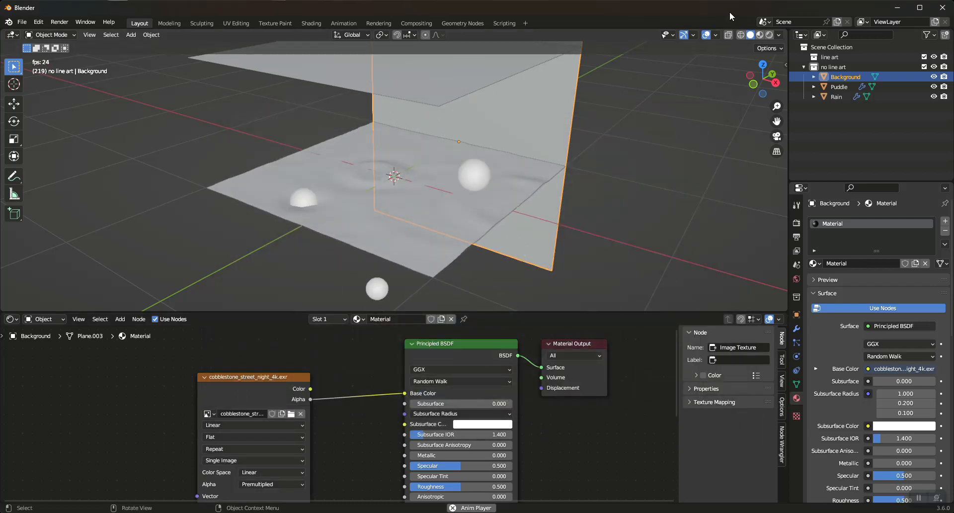
Step: Replace the texture's Alpha link with a Color link to the Principled BSDF's Base Color, and show the scene in Material Preview
click(760, 34)
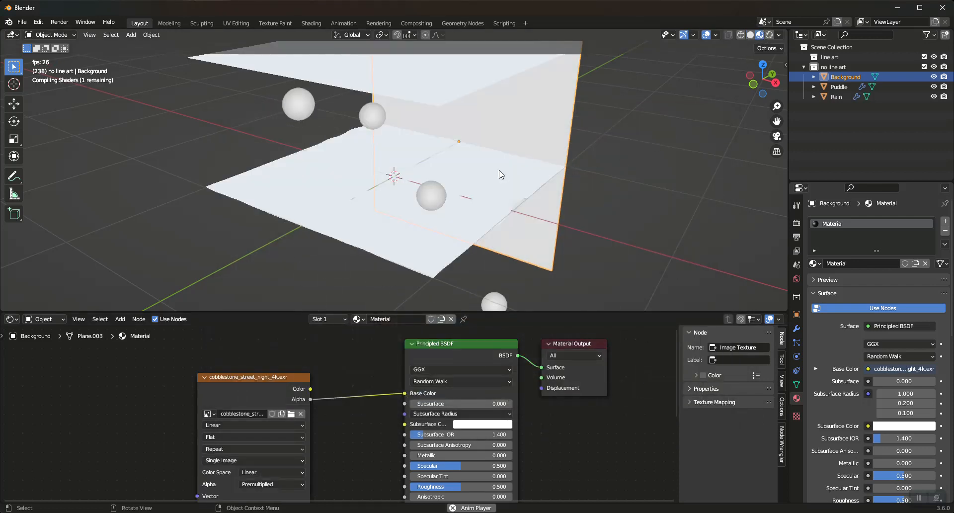
middle_drag(539, 151, 462, 169)
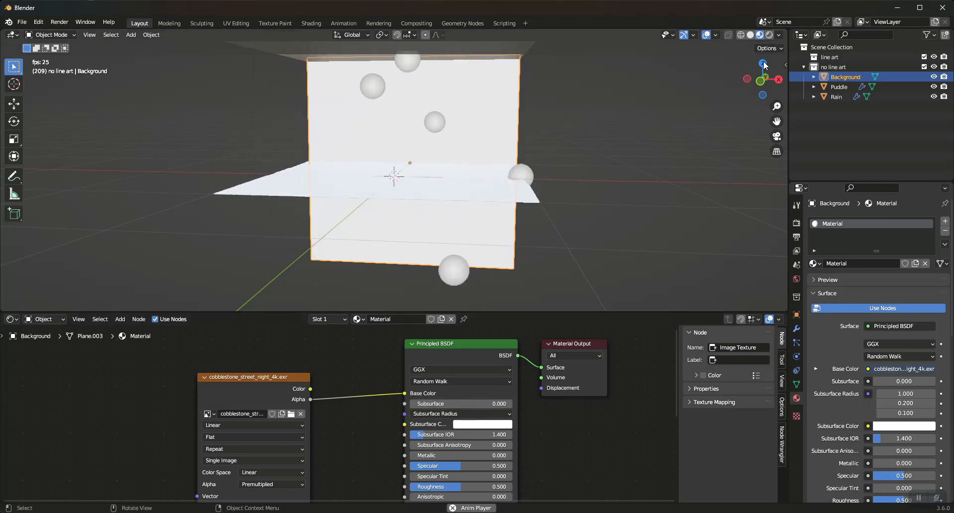
click(768, 35)
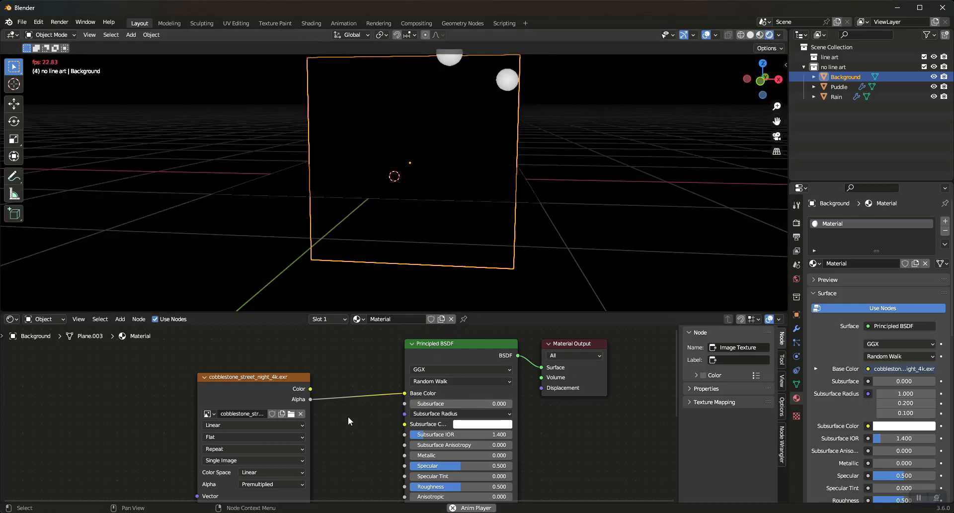
middle_drag(338, 415, 331, 384)
ctrl+right_drag(347, 383, 347, 349)
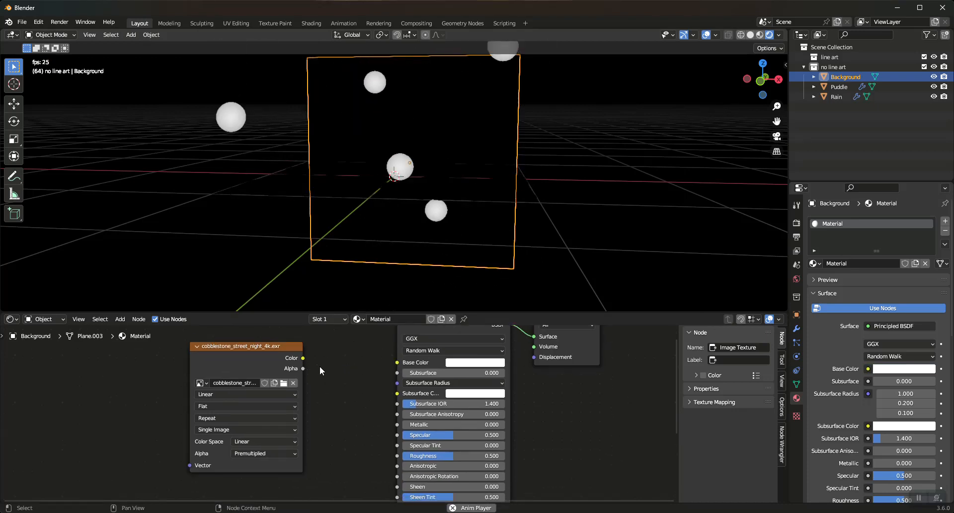
click(751, 35)
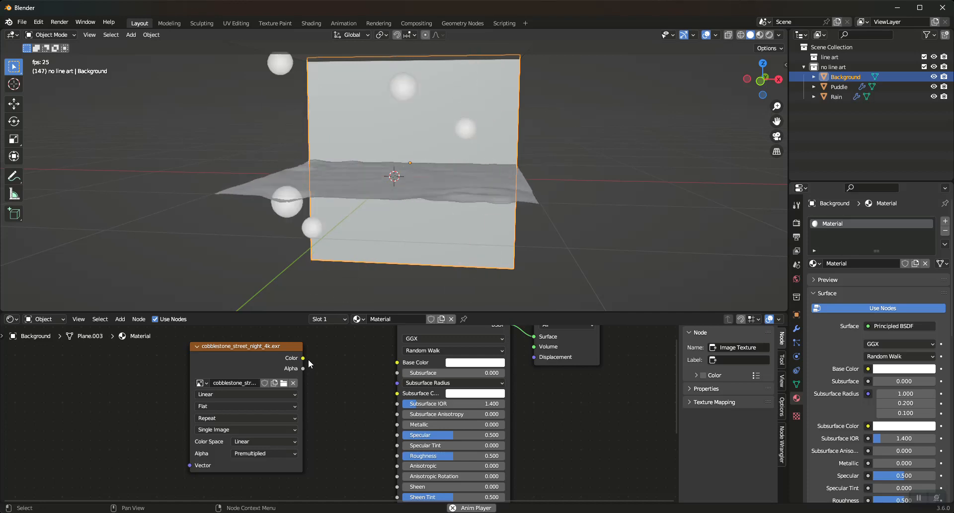
drag(303, 358, 397, 362)
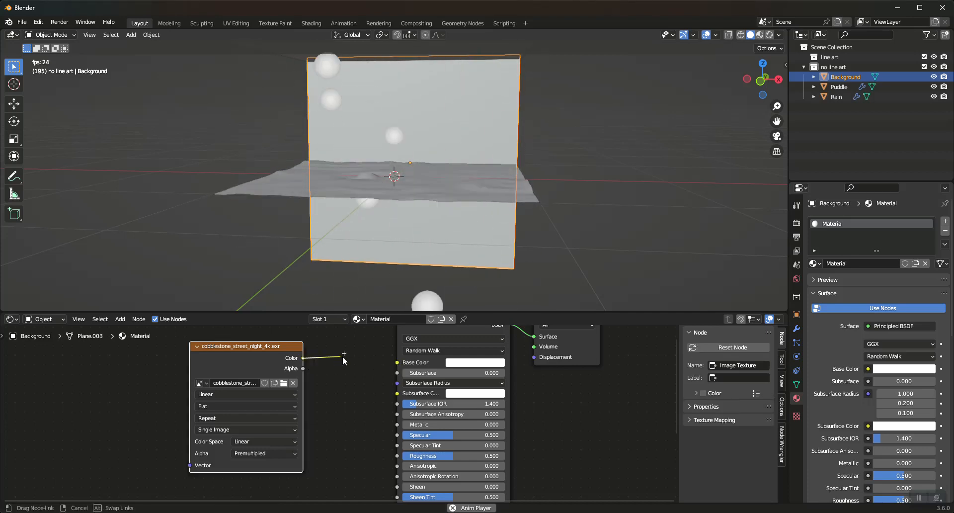
click(760, 35)
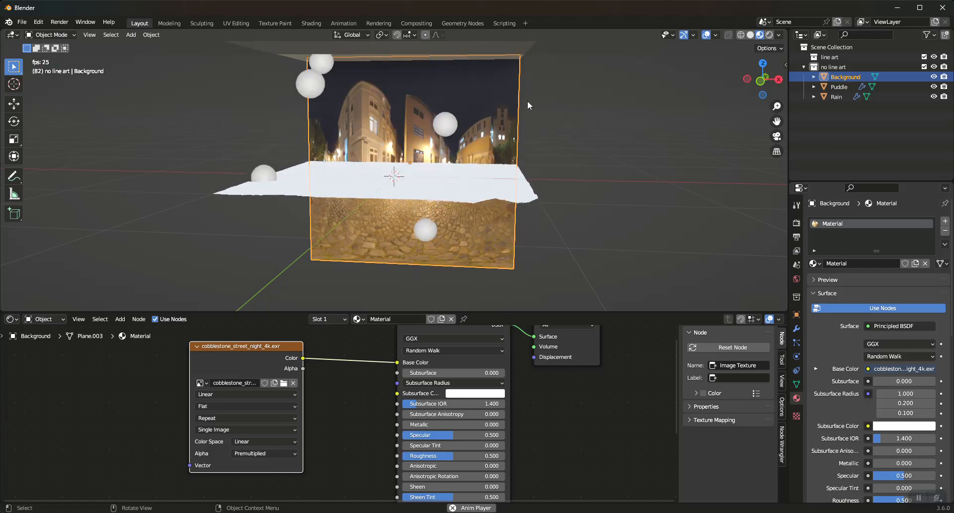
Step: Move the Background plane up about 0.22 m along the global Z axis
key(g)
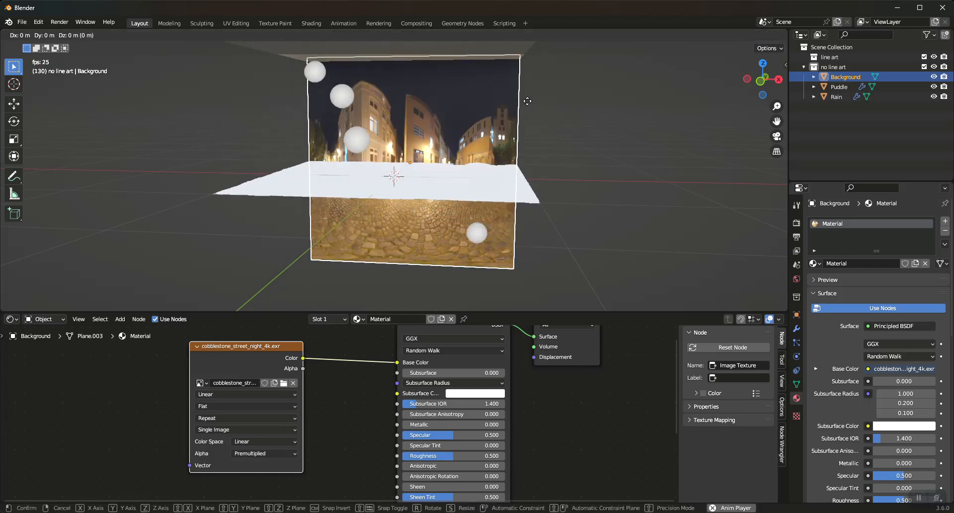
key(z)
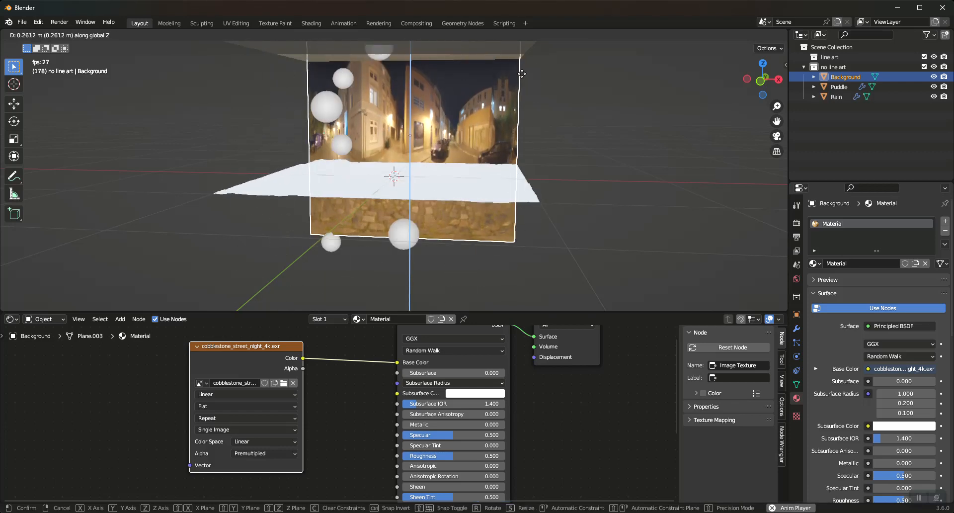
click(522, 77)
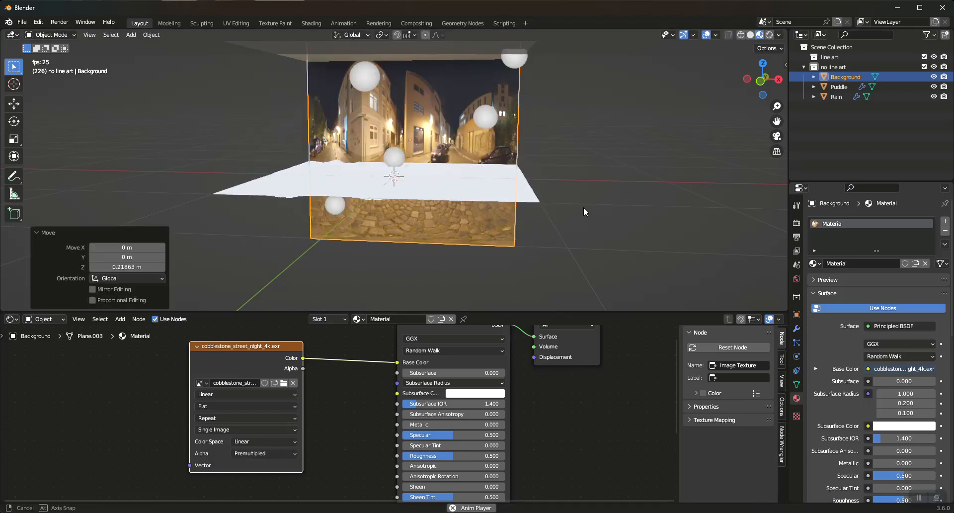
Step: Show the scene in Rendered view and link the Background texture's Color output to the Principled BSDF's Emission input
click(770, 35)
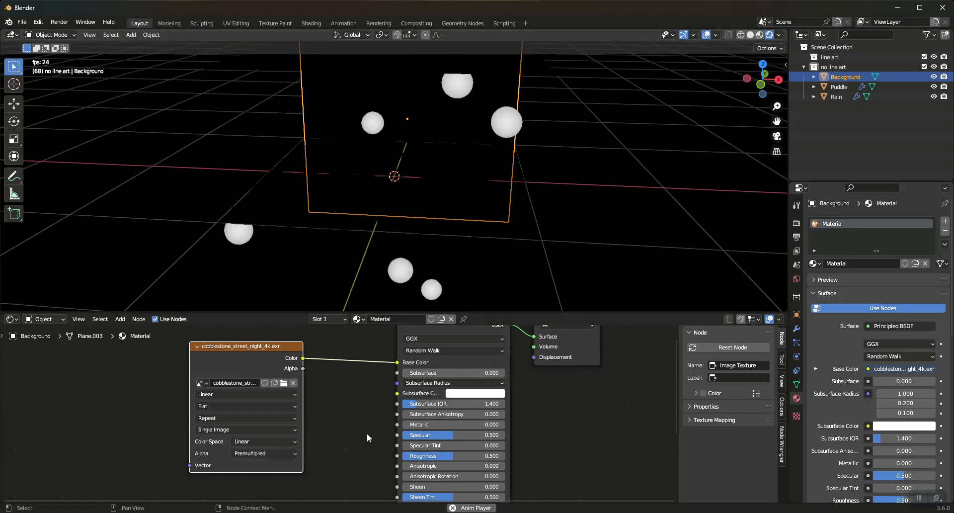
scroll(367, 434, down, 1)
scroll(367, 433, down, 2)
middle_drag(367, 433, 363, 398)
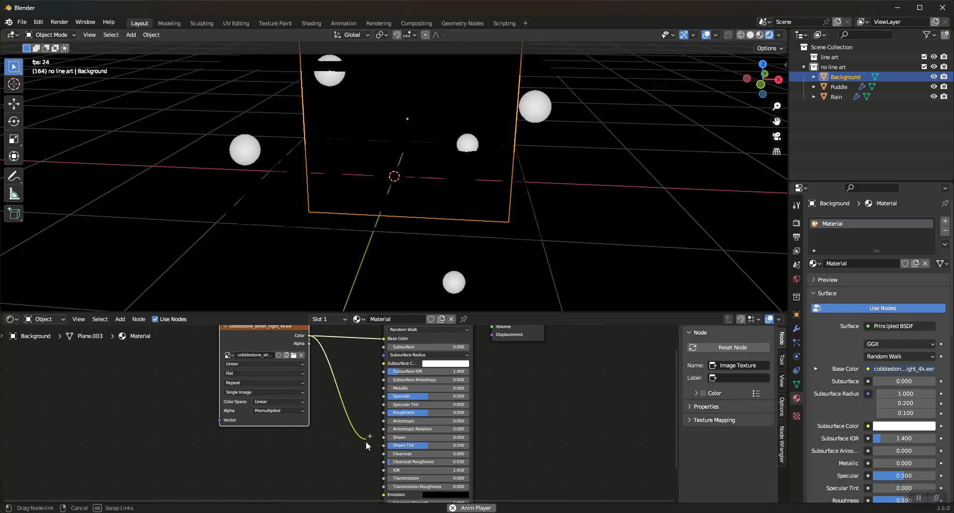
drag(372, 481, 383, 450)
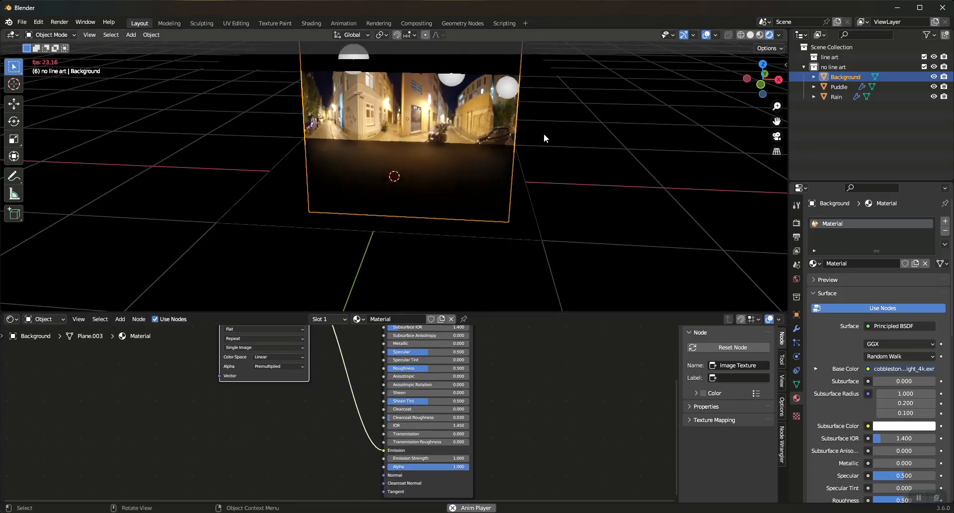
middle_drag(553, 130, 565, 113)
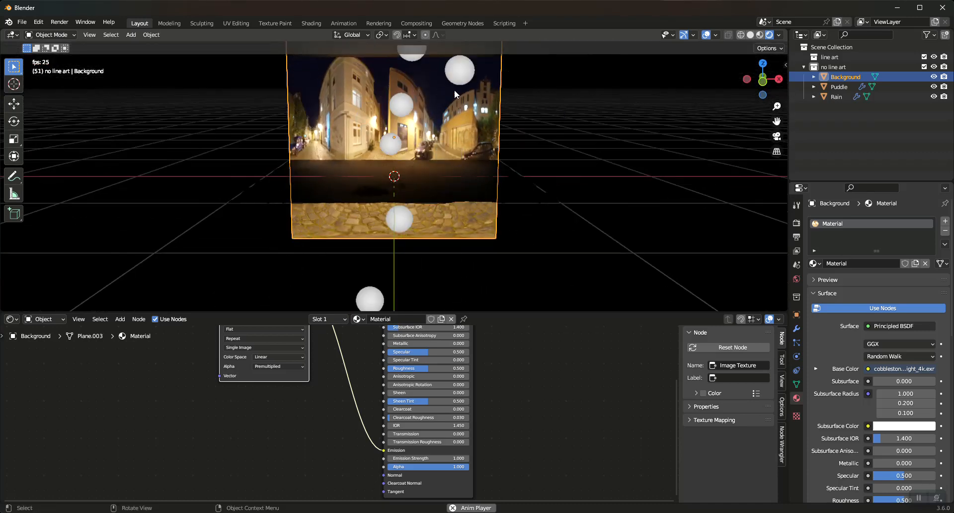
middle_drag(448, 112, 415, 100)
Step: Turn off Show Emitter for the Rain plane's particle system in both the render and viewport display settings
click(415, 101)
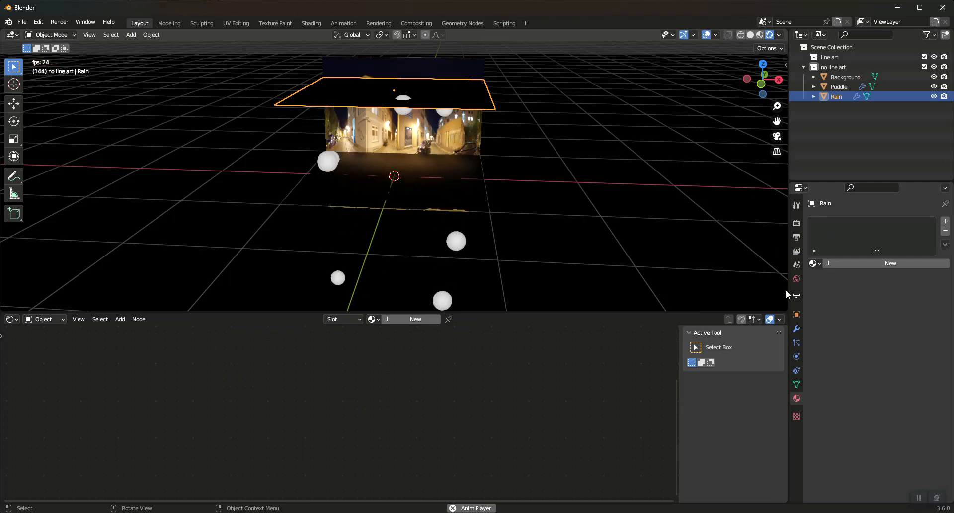
click(797, 343)
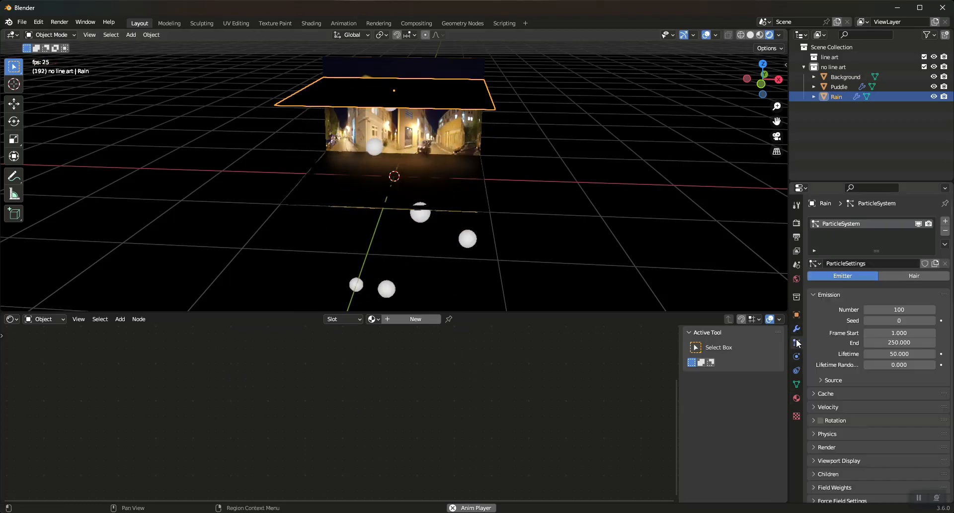
scroll(843, 401, down, 3)
click(816, 402)
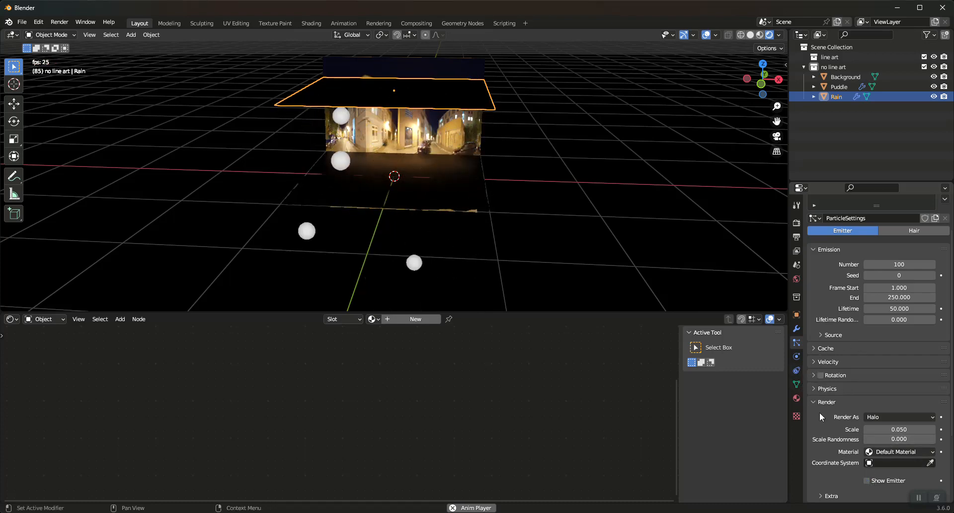
scroll(823, 433, down, 3)
click(820, 450)
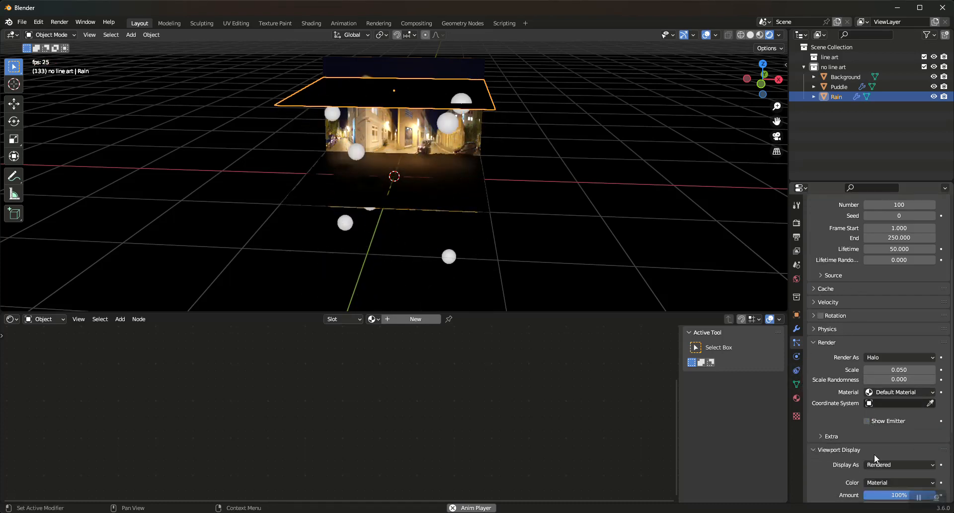
scroll(875, 455, down, 3)
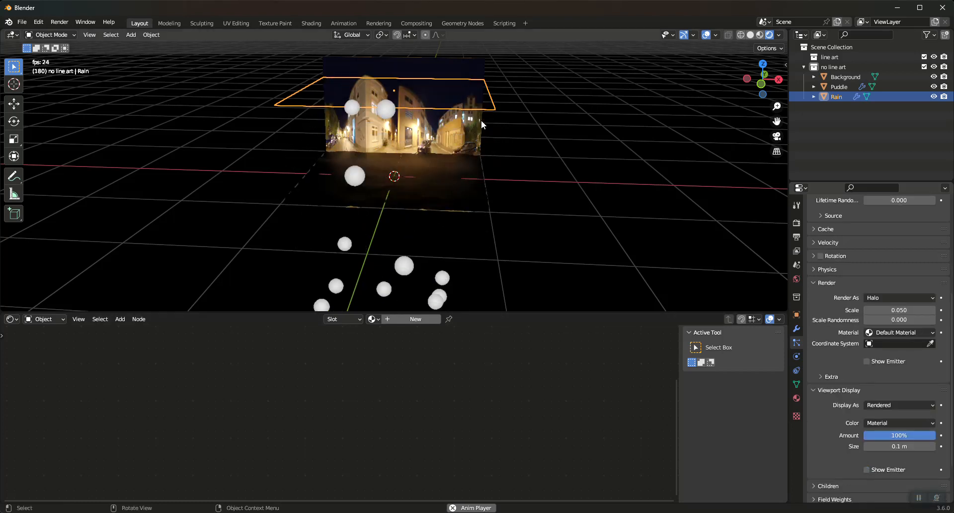
Step: Create a new material for the Puddle plane and set its Roughness to 0
mouse_move(512, 159)
middle_down()
mouse_move(503, 164)
mouse_move(505, 150)
middle_up()
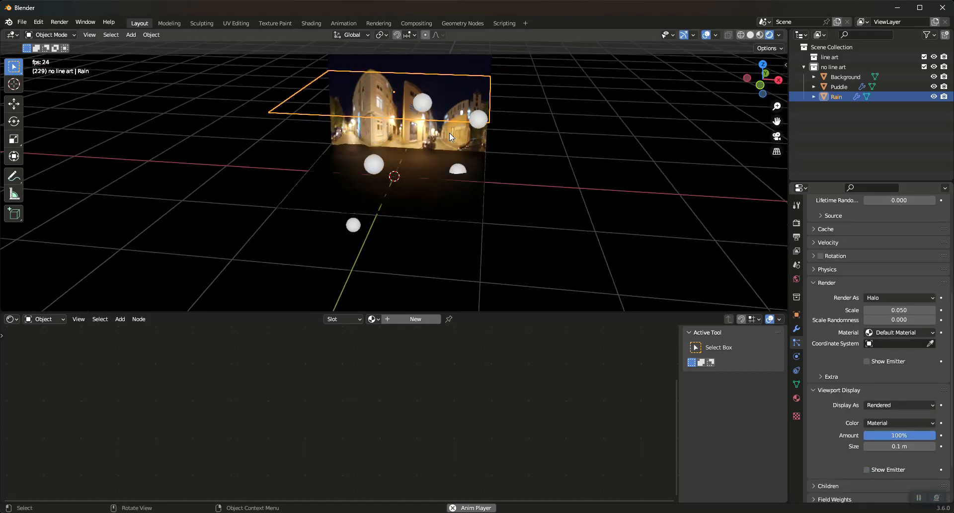
middle_drag(423, 178, 398, 108)
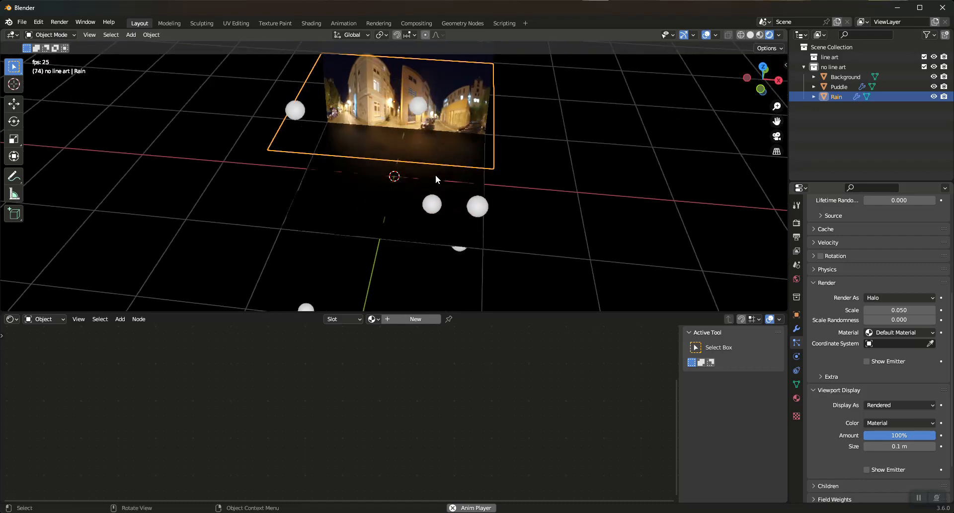
click(434, 178)
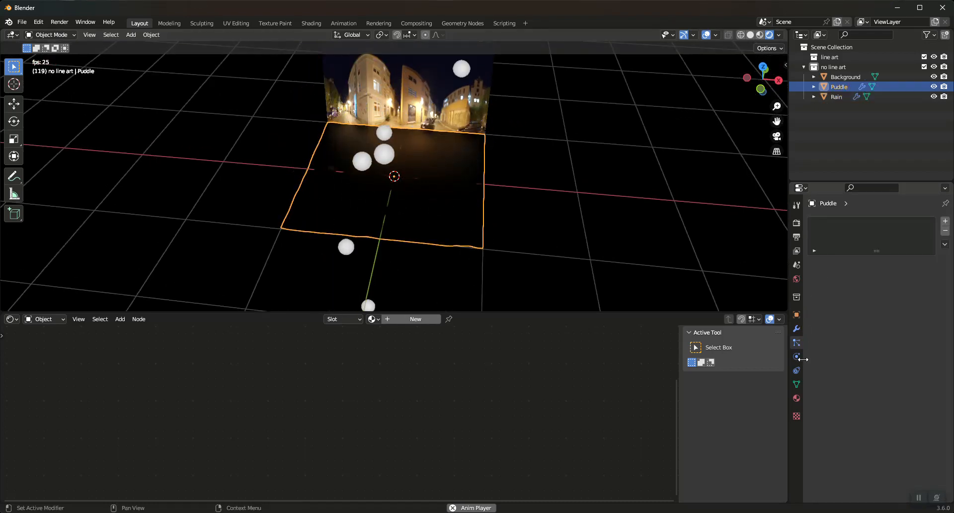
click(797, 398)
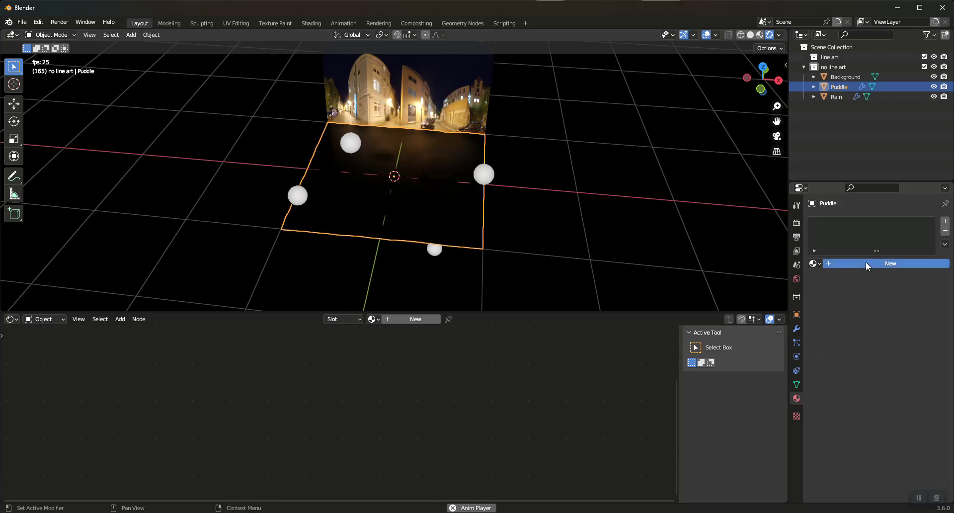
click(866, 263)
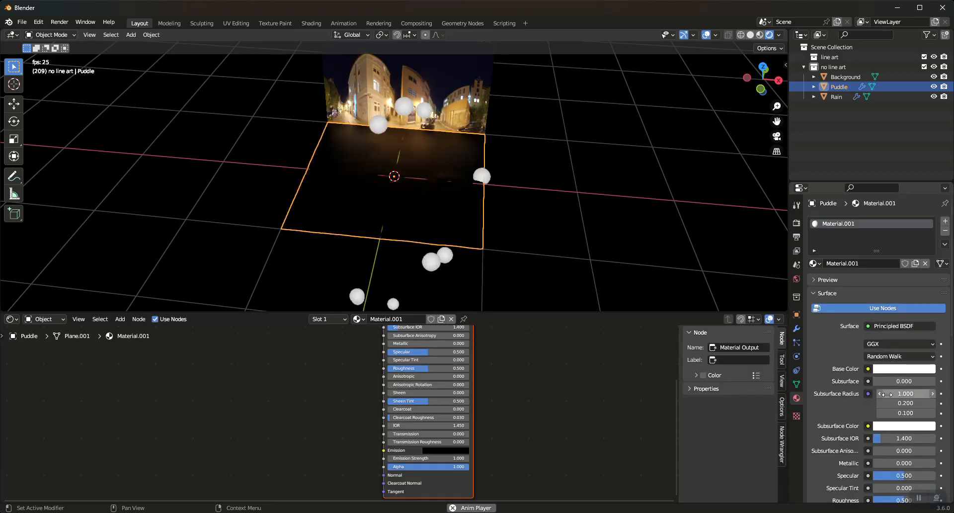
scroll(887, 449, down, 1)
scroll(888, 451, down, 1)
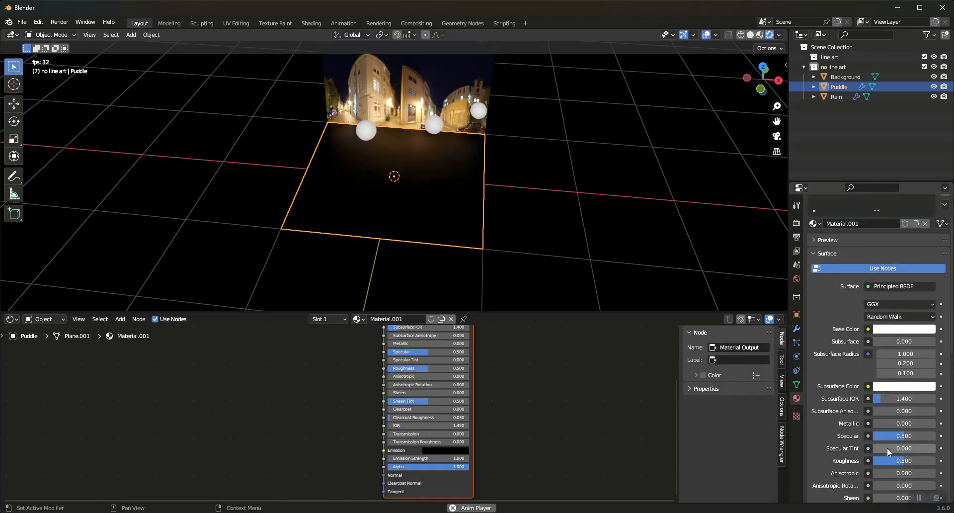
drag(903, 461, 874, 461)
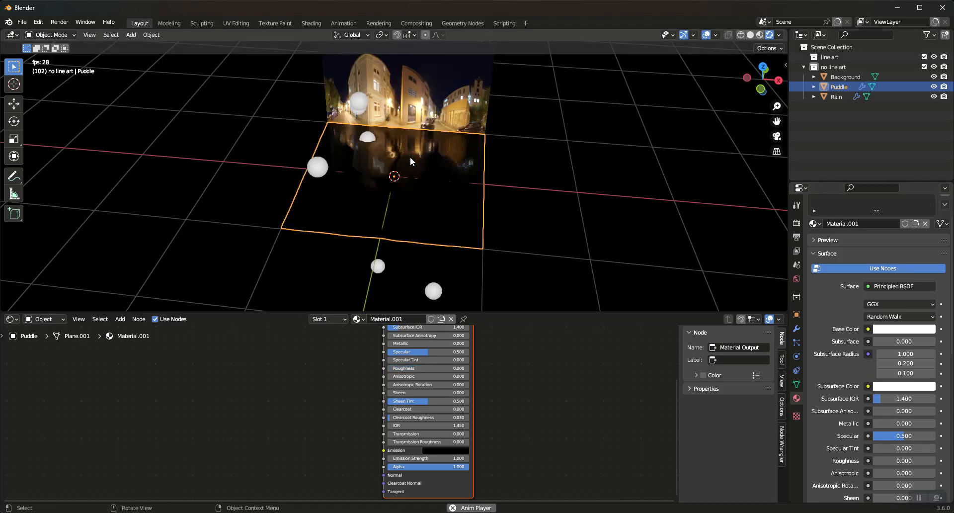
Step: Set the Metallic value of the Puddle material to about 0.244
scroll(410, 156, up, 5)
mouse_move(433, 111)
middle_down()
mouse_move(421, 132)
mouse_move(434, 144)
mouse_move(439, 124)
middle_up()
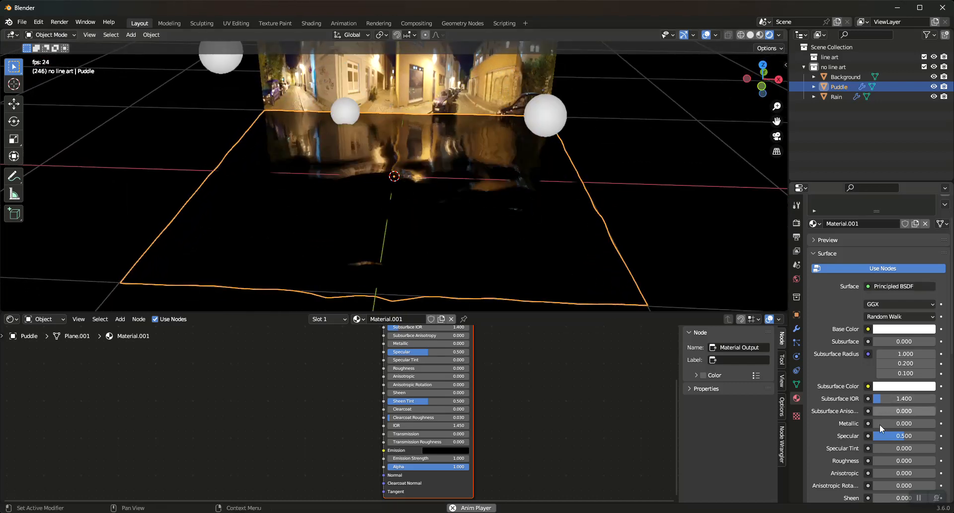
drag(878, 423, 911, 423)
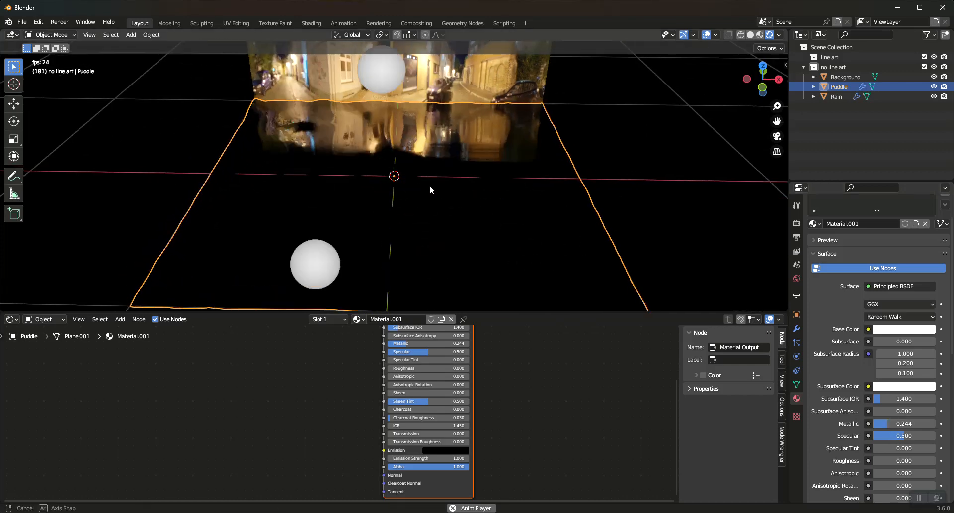
Step: Add a camera to the scene and align it to the current view
key(shift+a)
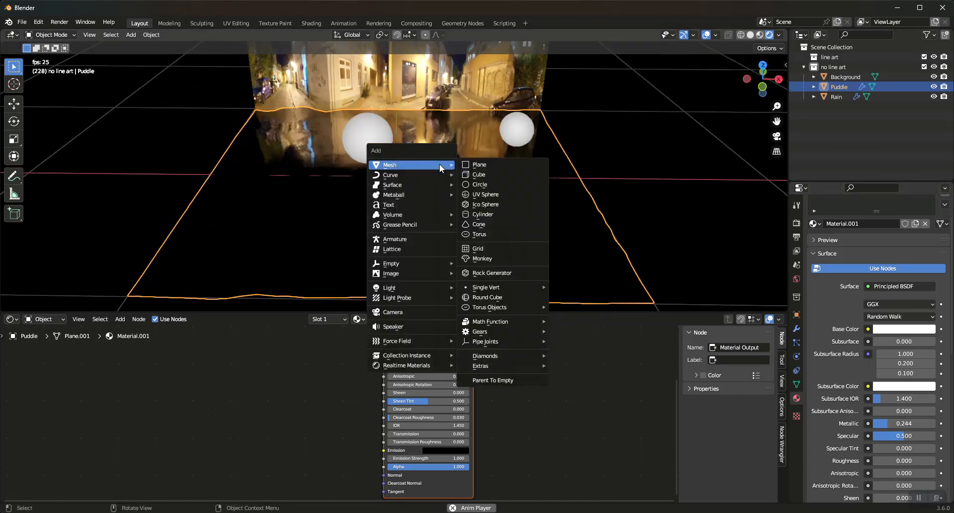
click(426, 312)
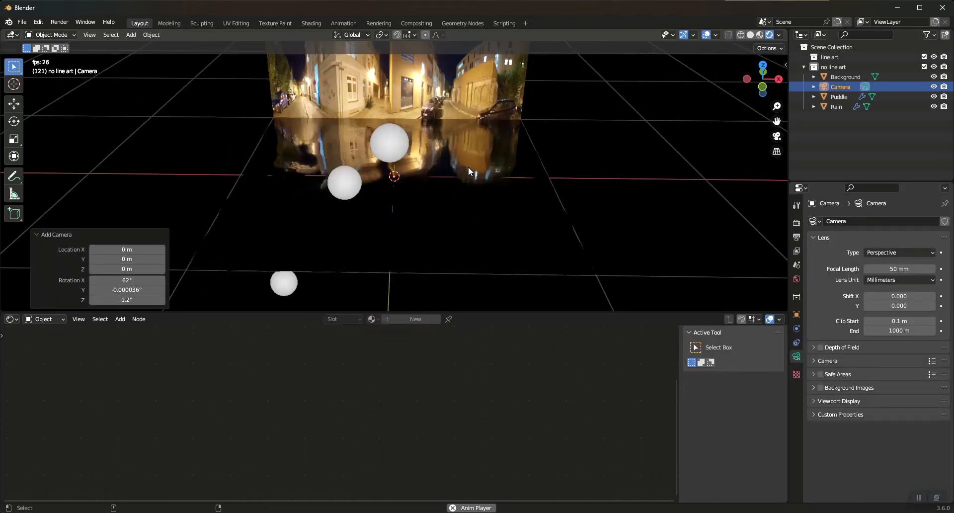
key(ctrl+KP_0)
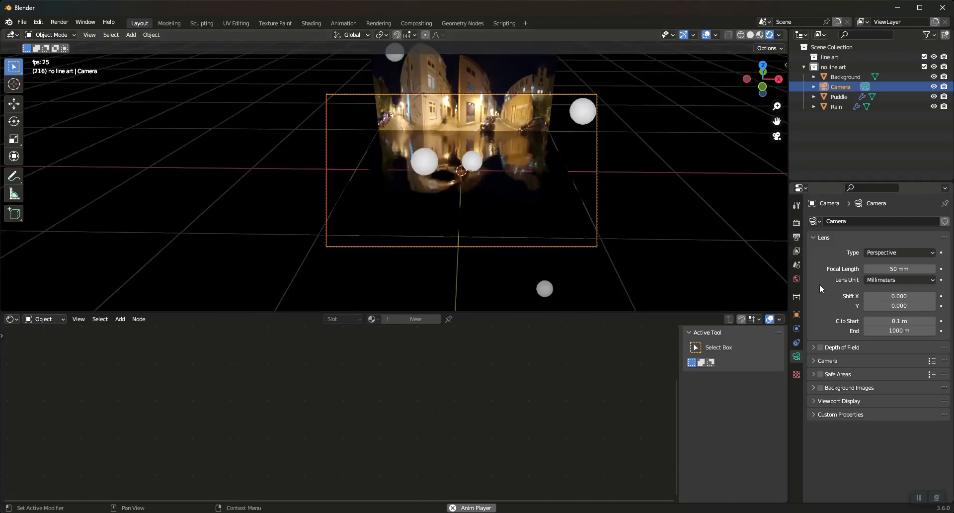
Step: Set the camera's sensor size to 22 mm and move the camera down about 0.083 m along the global Z axis
click(813, 363)
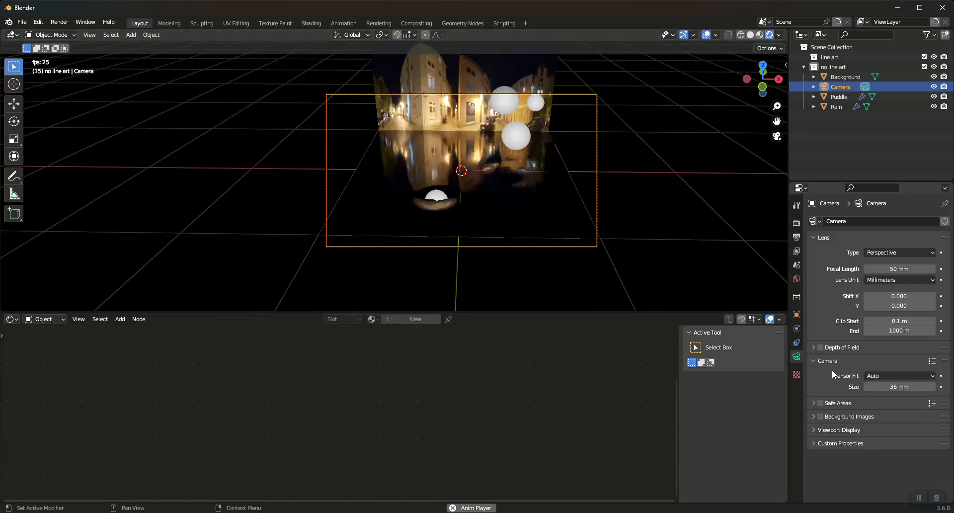
drag(899, 386, 847, 387)
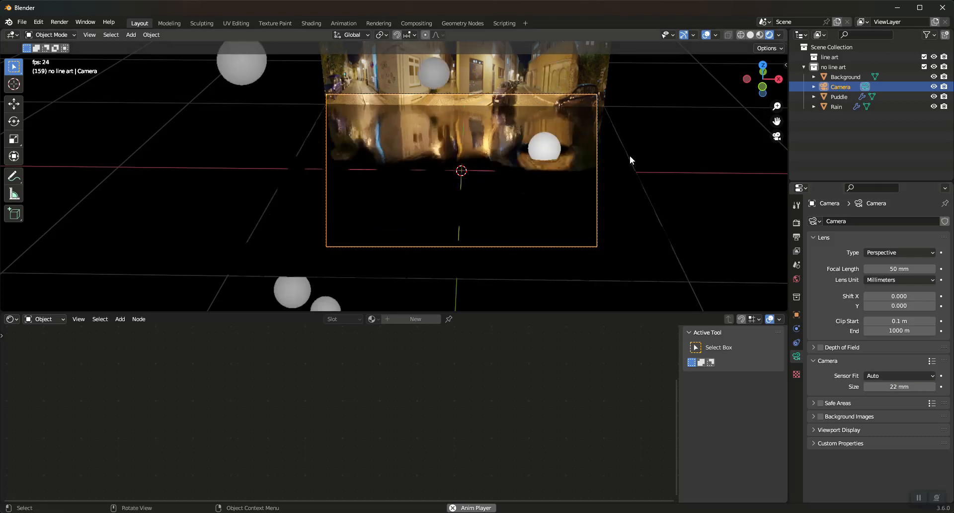
key(g)
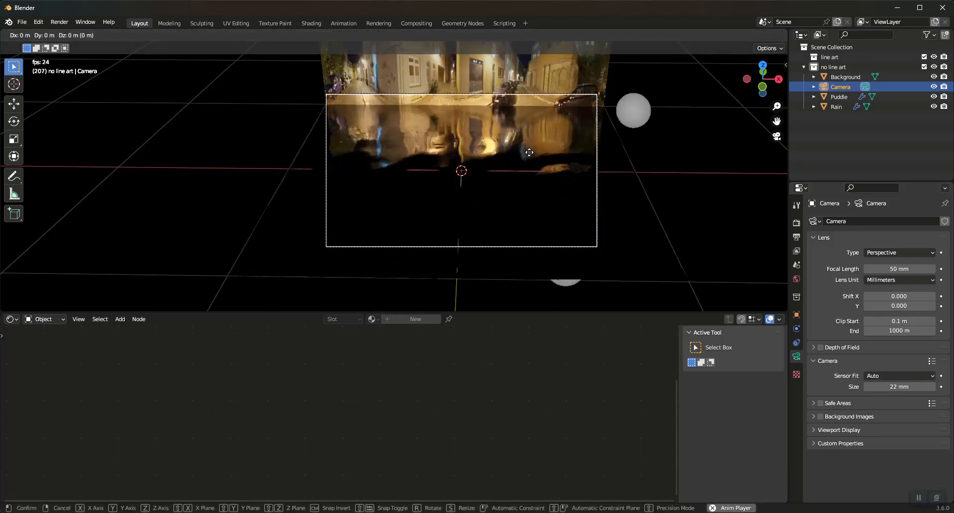
key(z)
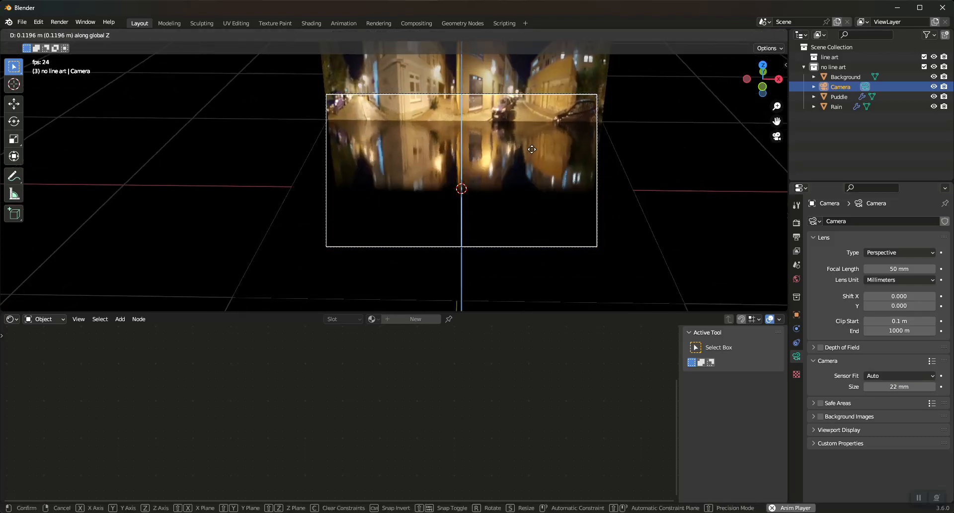
click(532, 159)
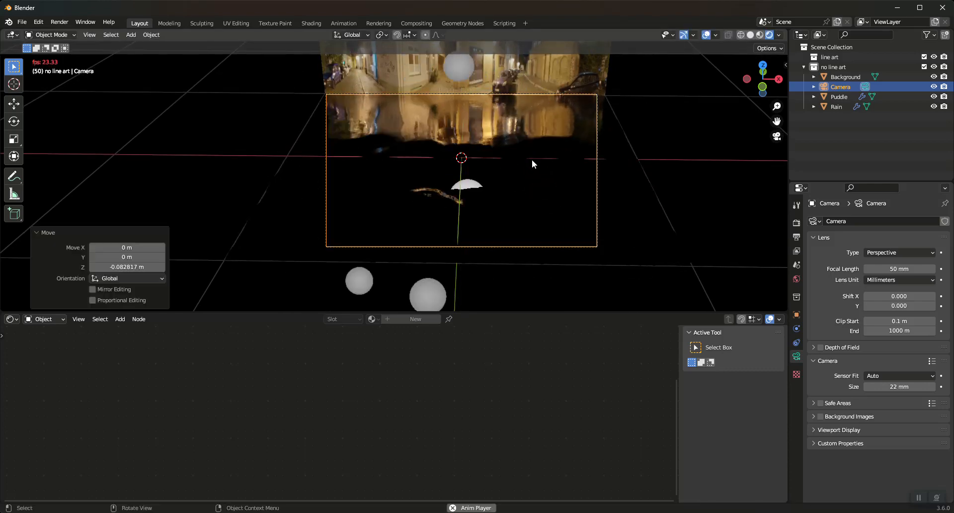
Step: Rotate the Background plane about 37.1° around the global X axis
click(594, 64)
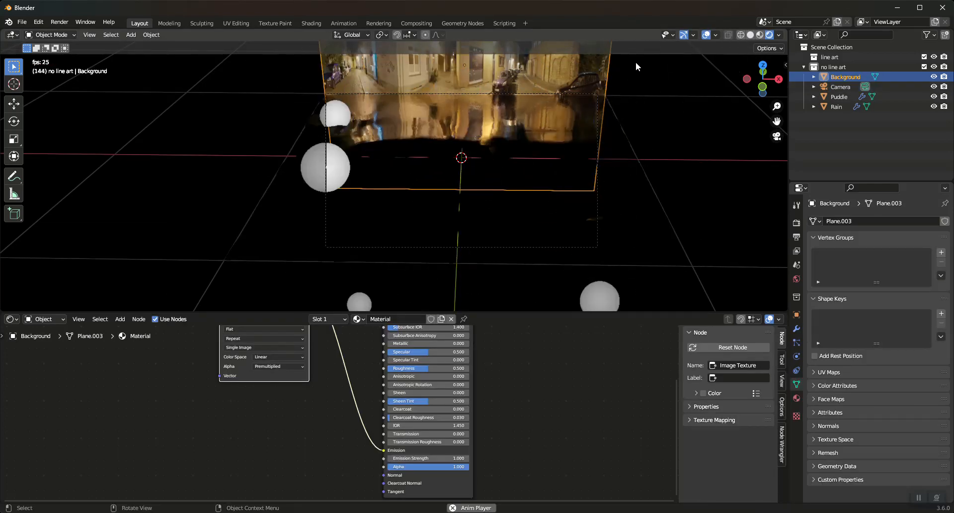
key(r)
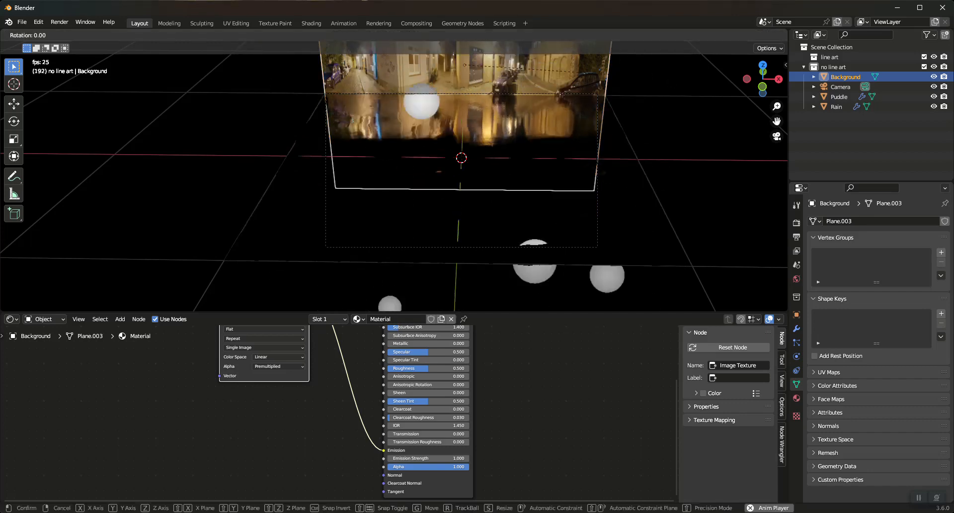
key(x)
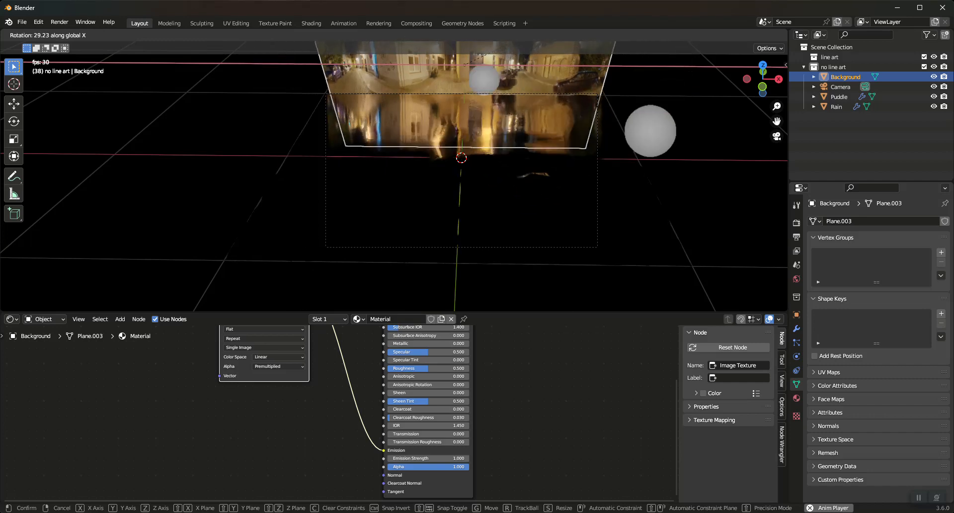
click(2, 201)
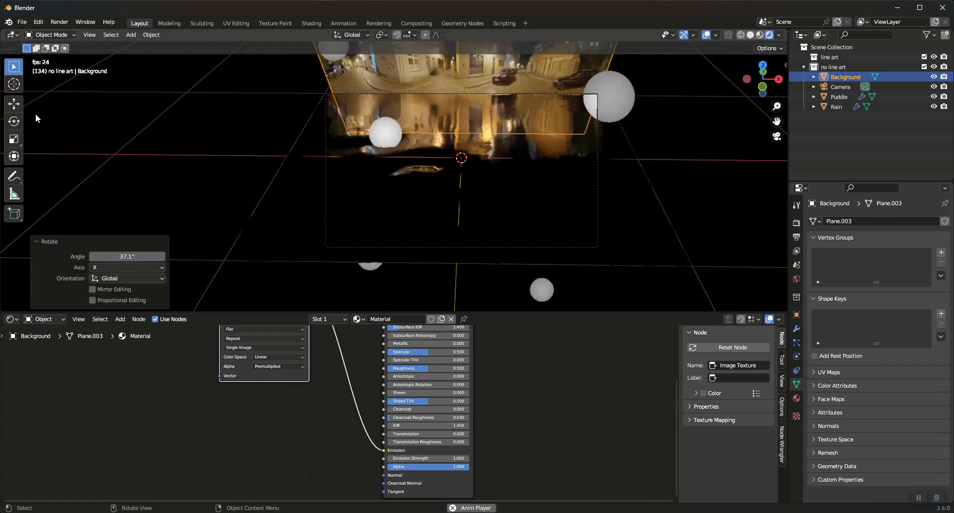
Step: Render a still image of frame 1 through the camera and close the render window after checking it
click(59, 23)
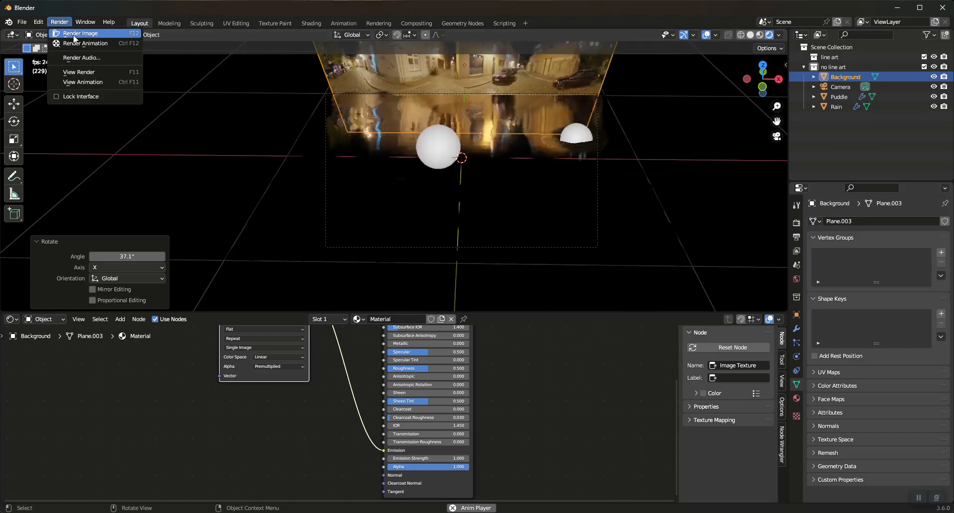
click(79, 33)
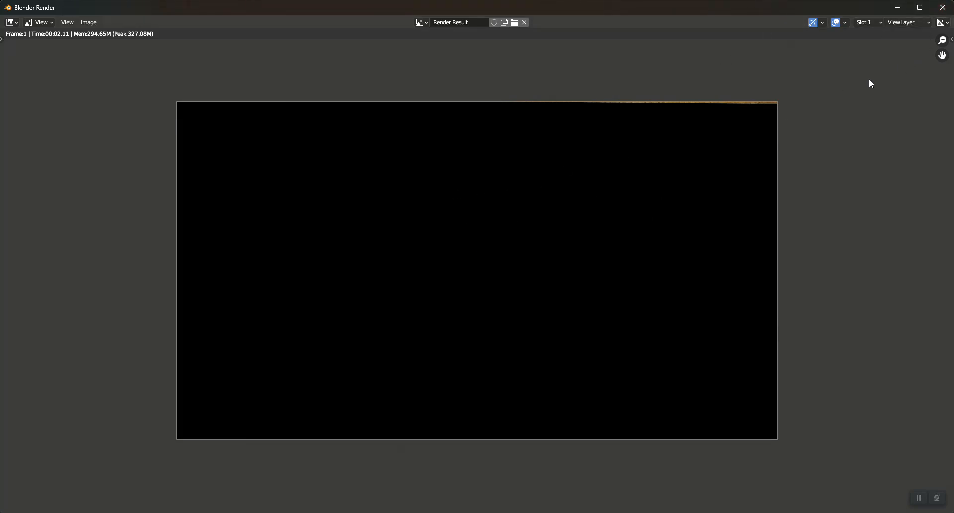
click(943, 9)
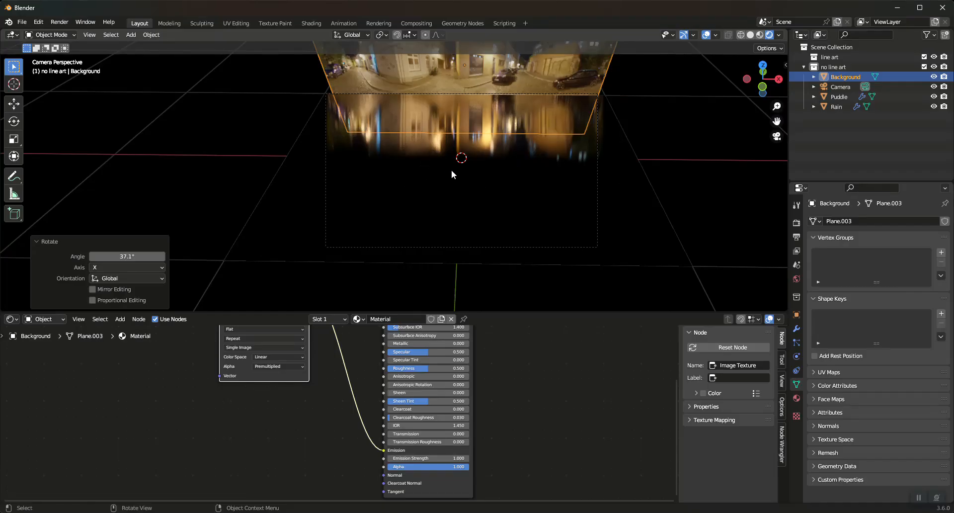
Step: Play the animation up to frame 32 and add a Reflection Plane light probe to the scene
key(space)
key(space)
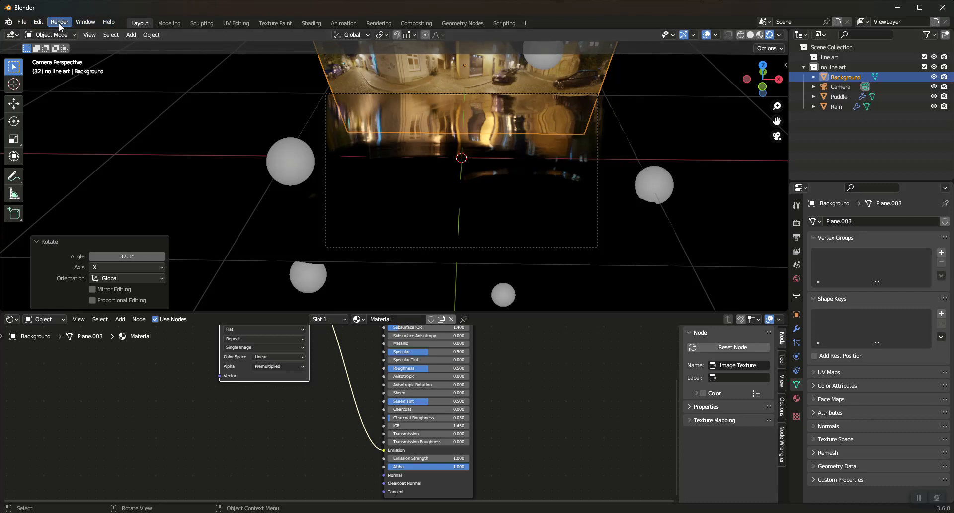
click(136, 36)
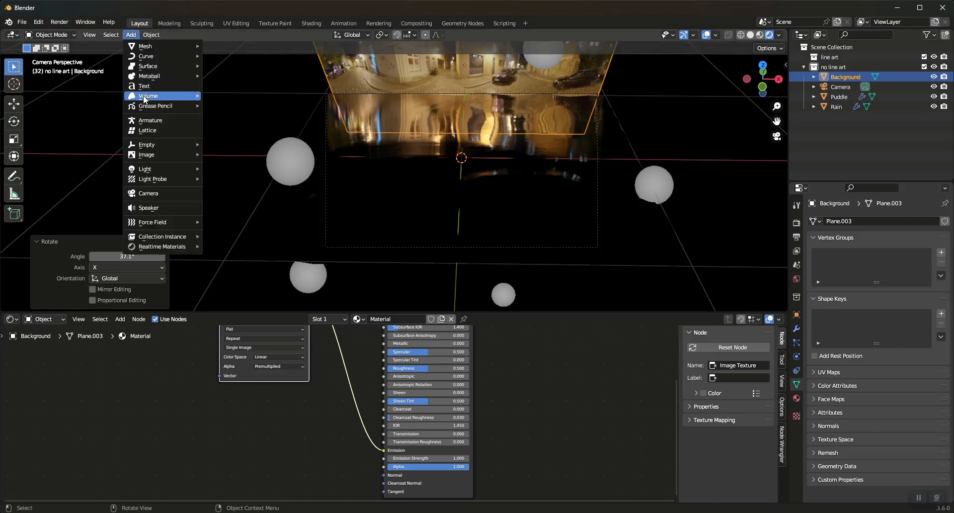
mouse_move(166, 180)
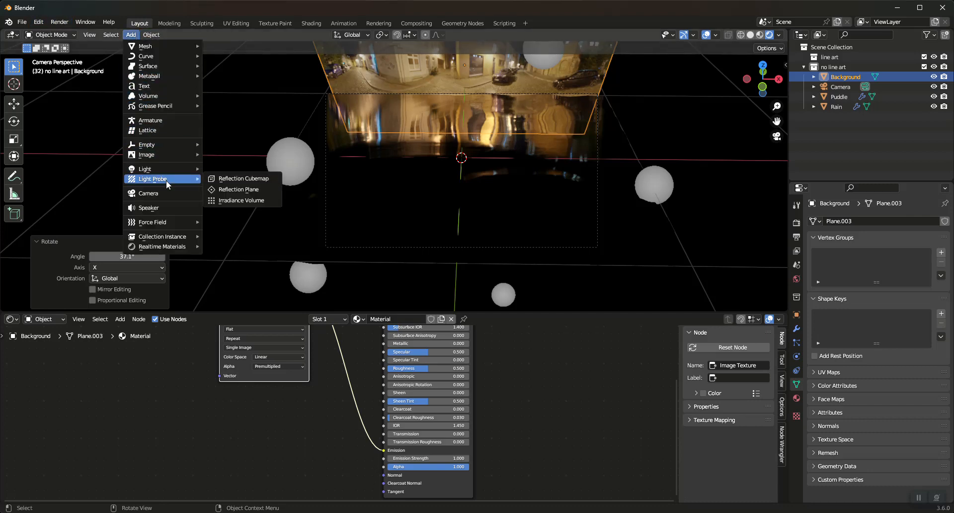
click(234, 190)
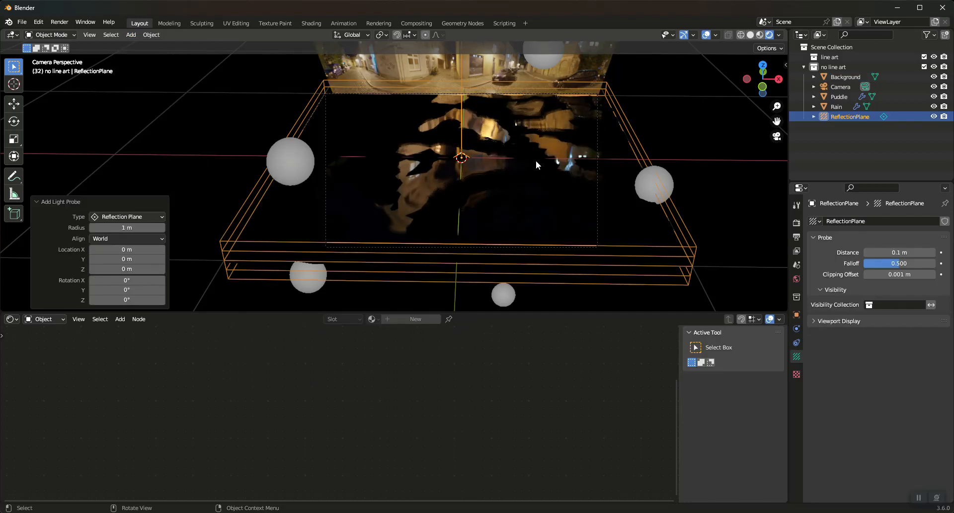
Step: Move the reflection plane up about 0.057 m along the global Z axis
key(g)
key(z)
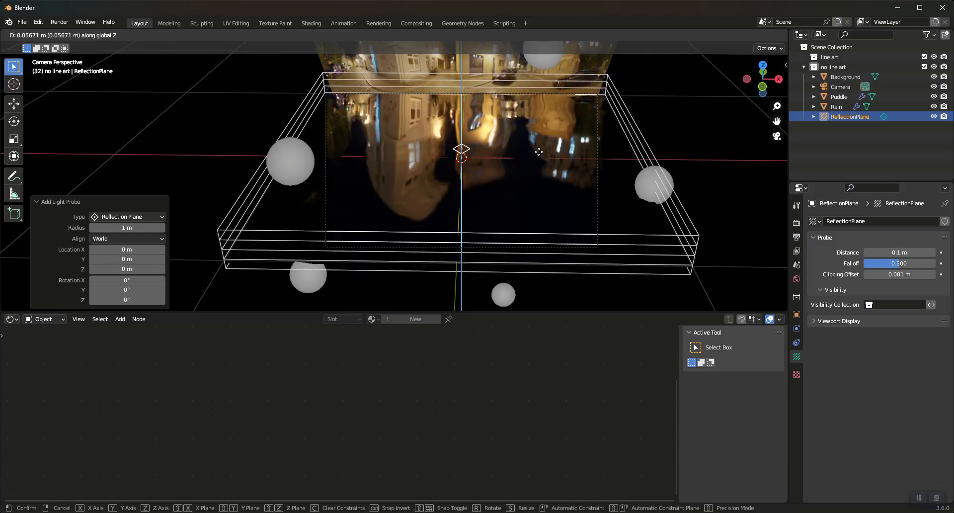
click(539, 152)
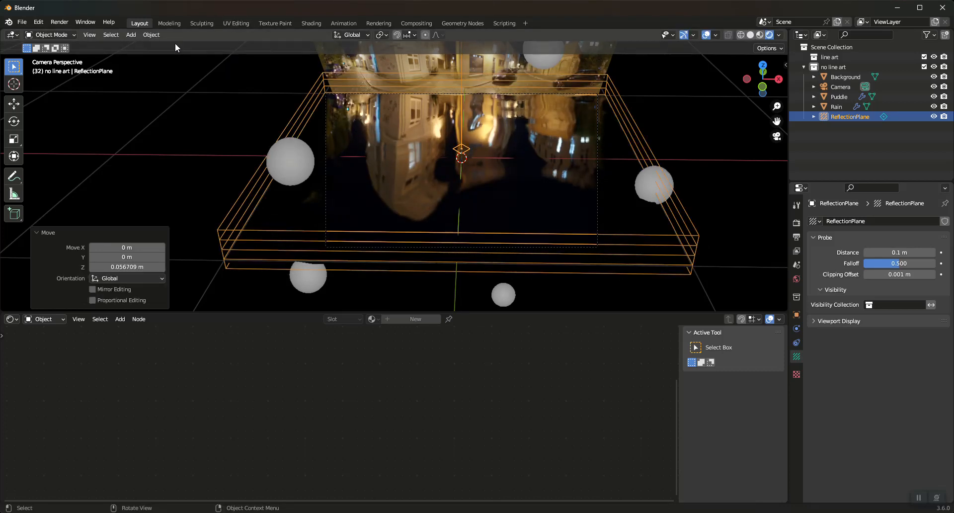
Step: Render a still image of frame 32, check the whole picture and close the render window
click(67, 21)
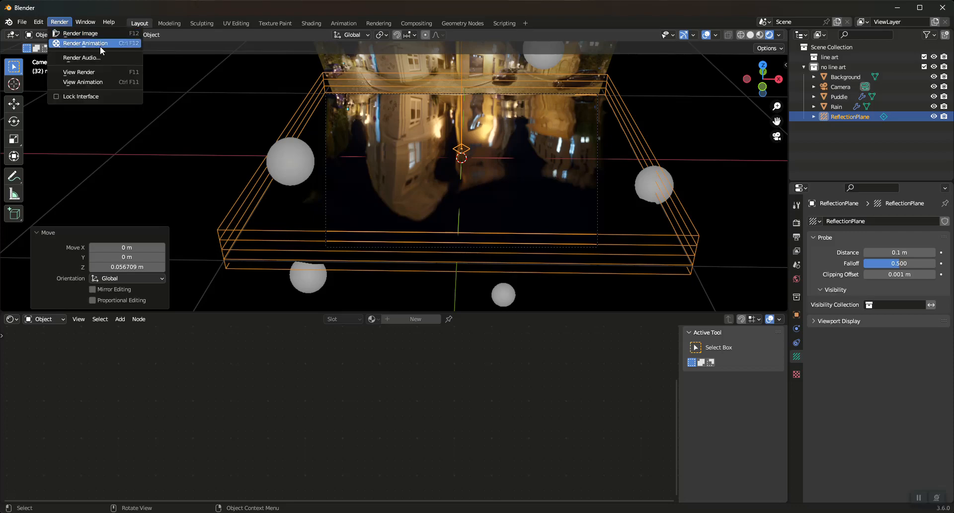
click(95, 34)
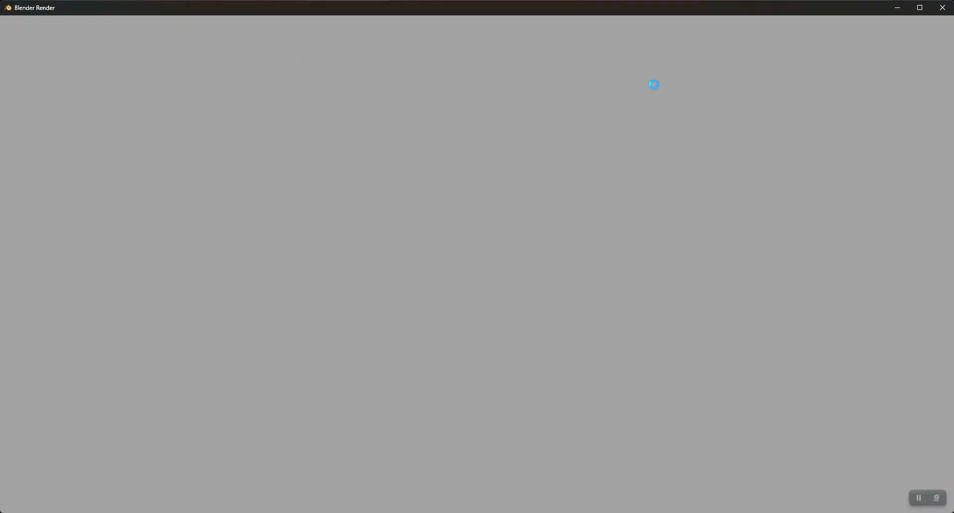
scroll(583, 118, down, 2)
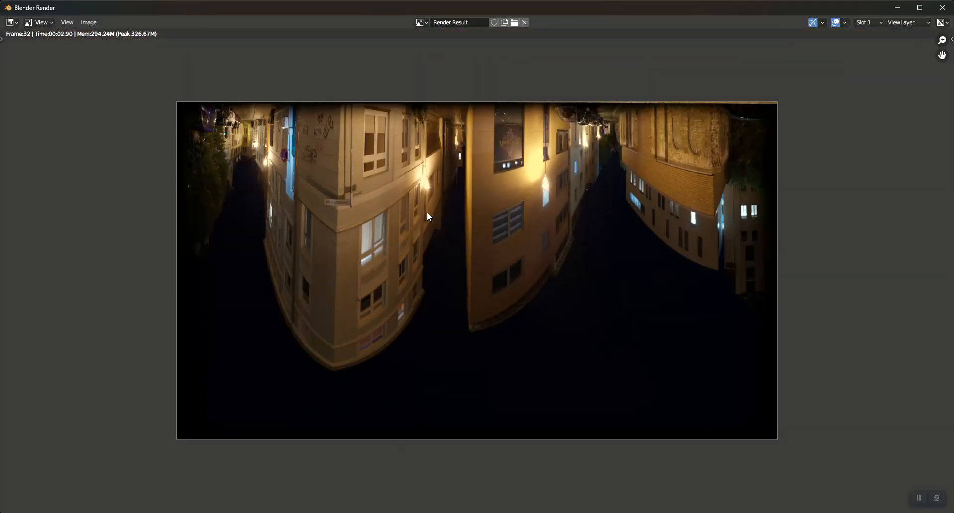
click(943, 8)
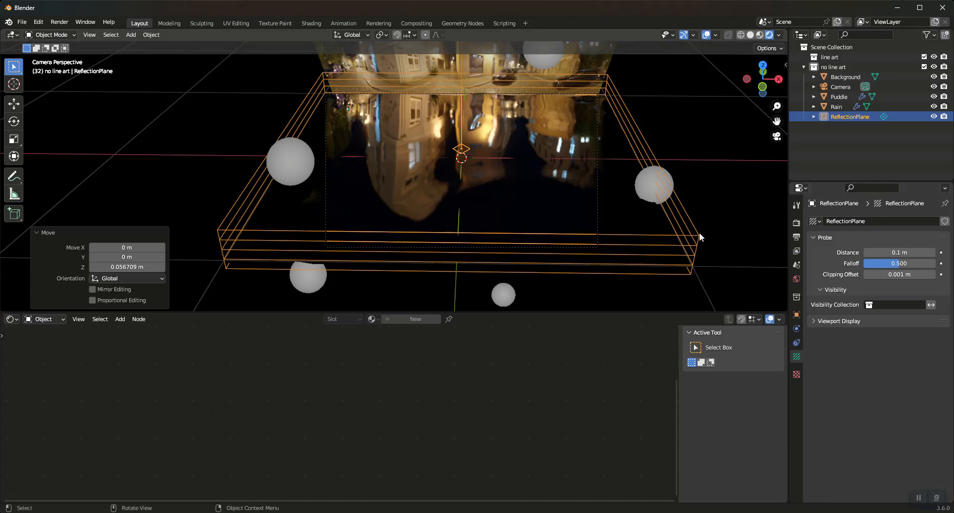
Step: Select the Puddle plane and expand the cache settings of its Dynamic Paint canvas
click(581, 153)
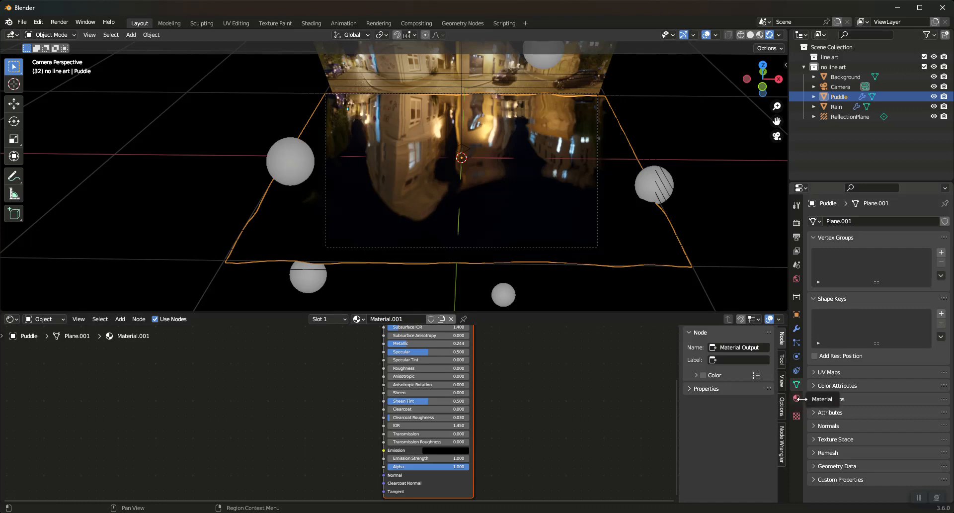
click(797, 356)
scroll(888, 353, down, 5)
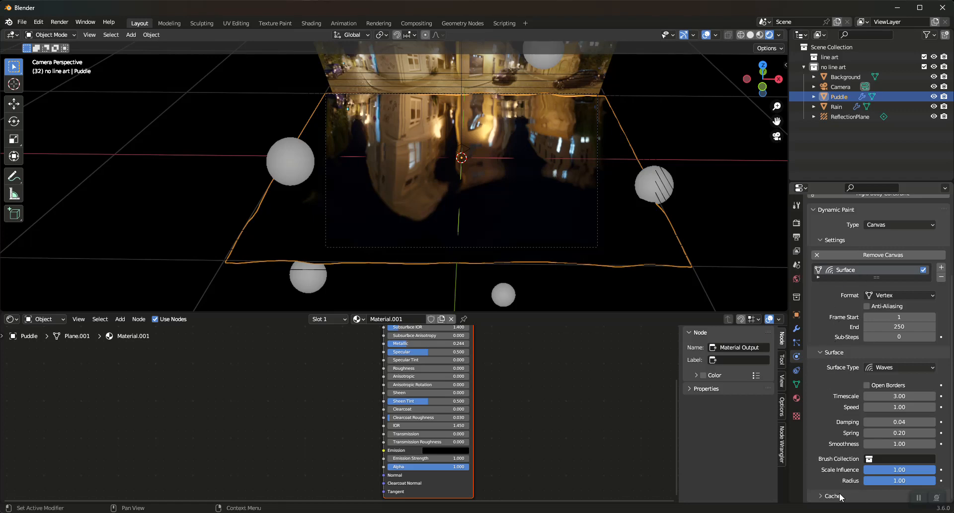
click(825, 497)
scroll(889, 461, down, 6)
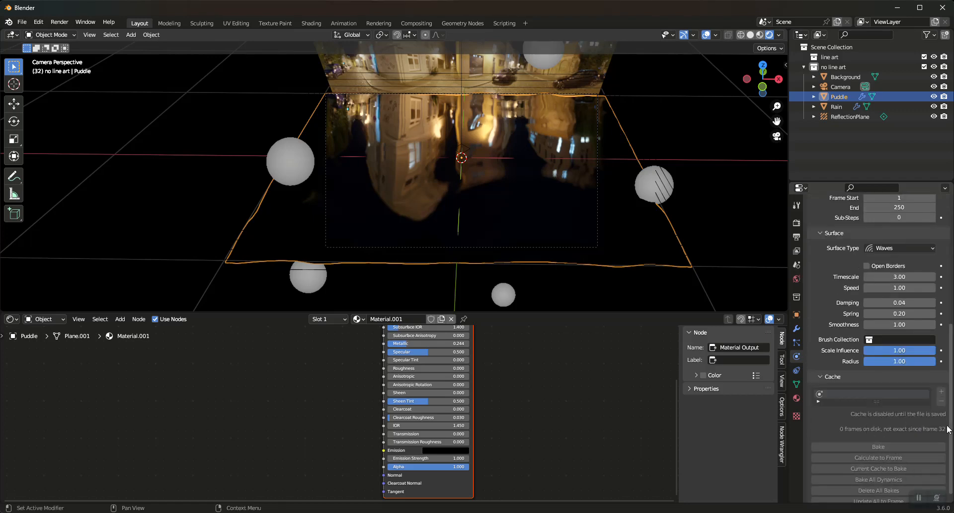
Step: Save the project as rain.blend in the D:\Blender folder
click(22, 22)
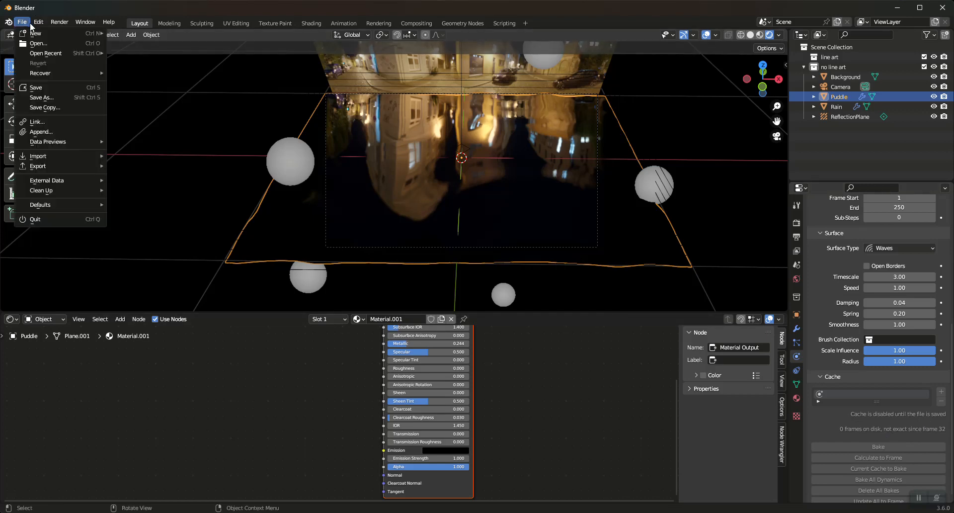
click(35, 100)
click(361, 399)
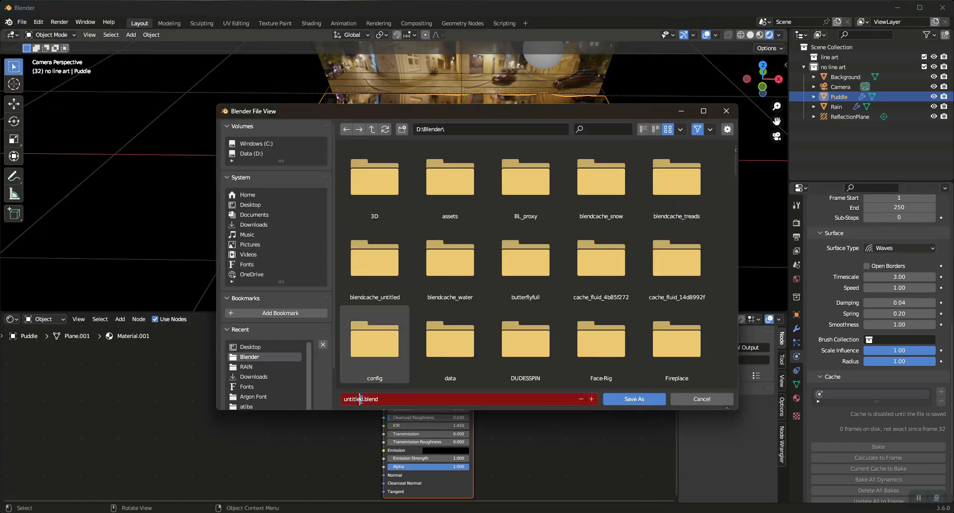
double_click(361, 399)
click(632, 399)
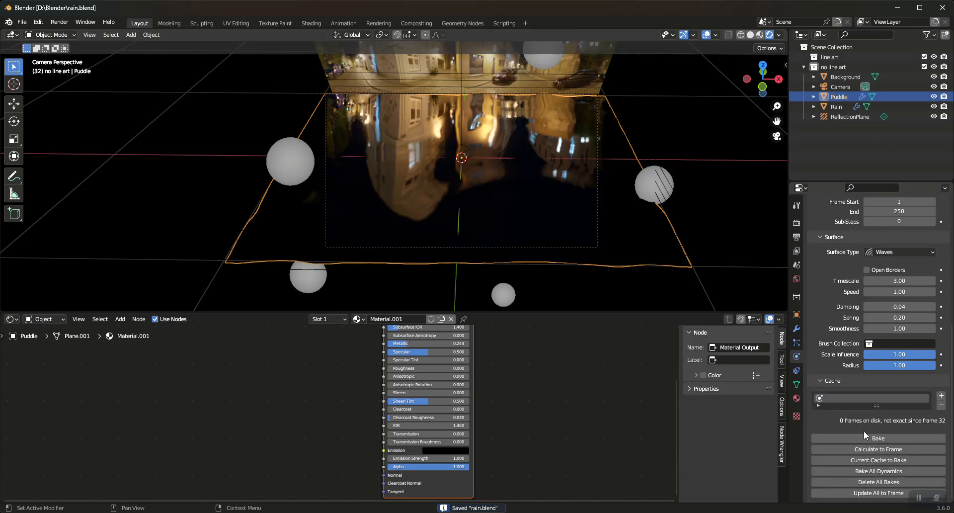
Step: Bake the Puddle's Dynamic Paint wave cache and play the animation up to frame 46
click(891, 438)
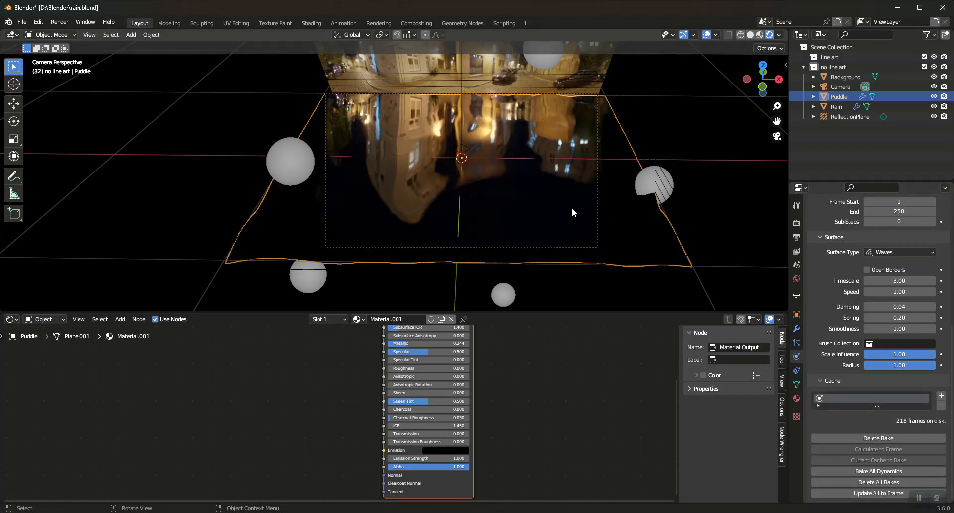
key(space)
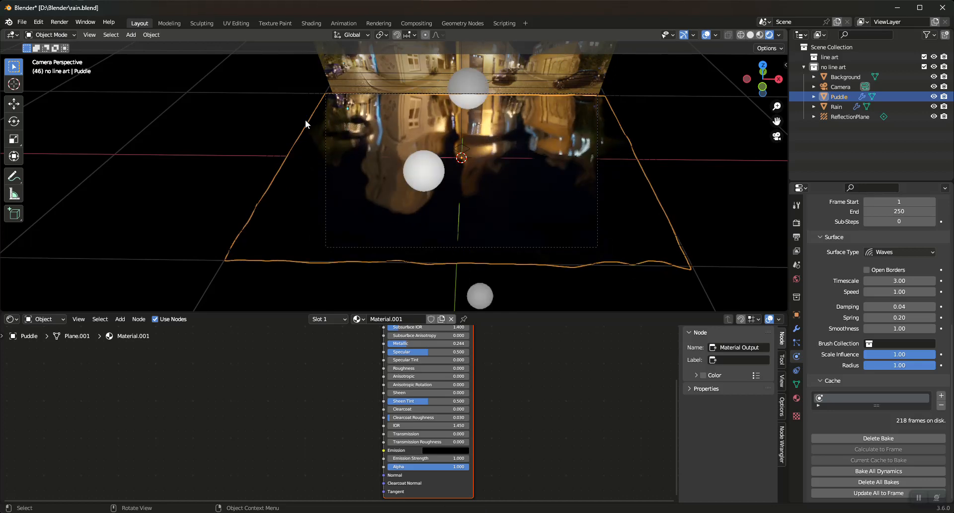
click(55, 23)
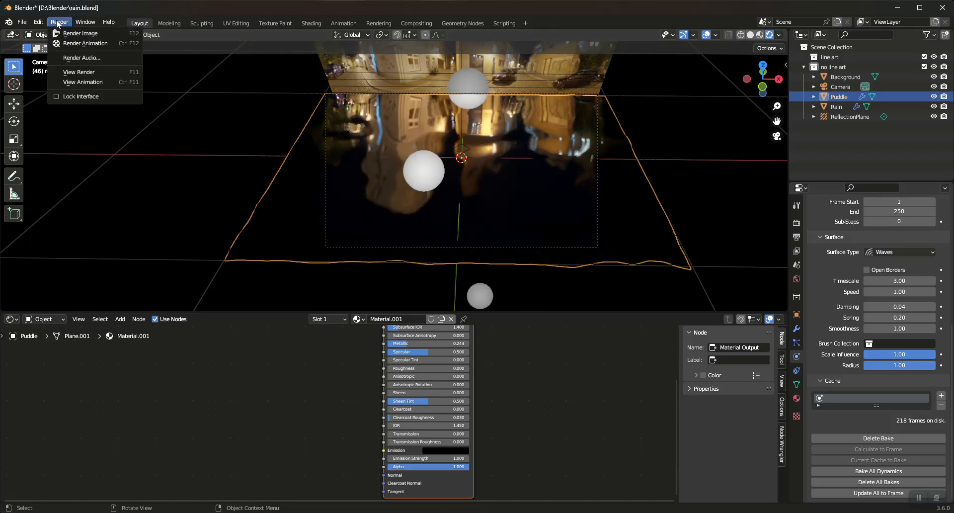
click(80, 43)
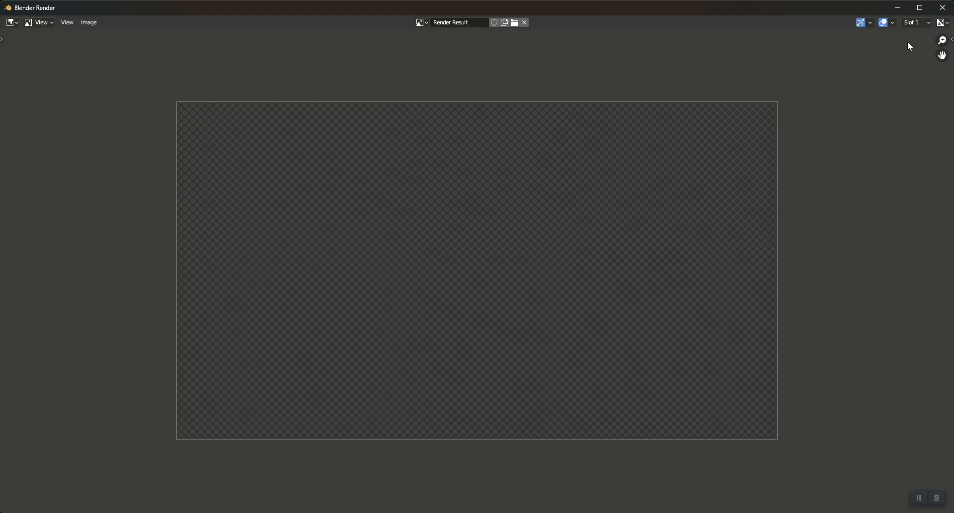
click(943, 8)
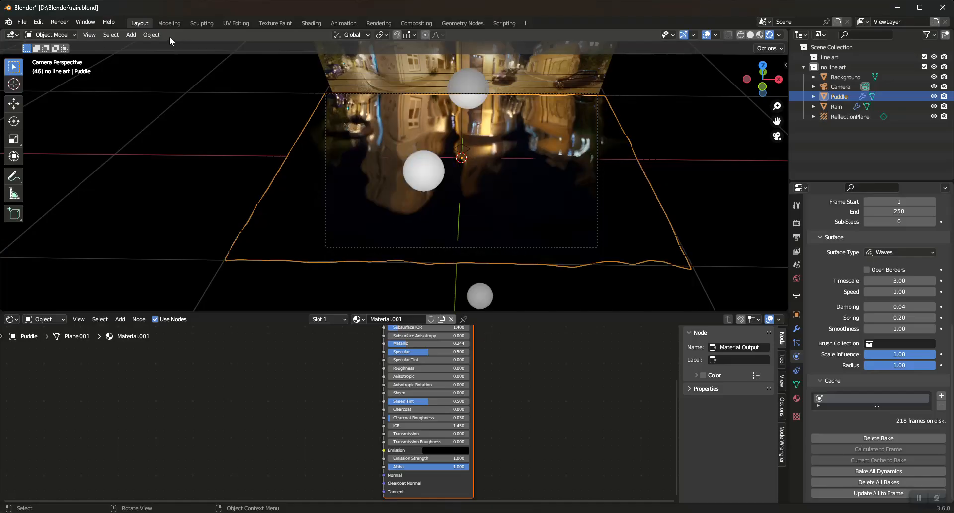
Step: Render a still image of frame 46 to check the rippled reflections and minimize the render window
click(68, 24)
click(72, 34)
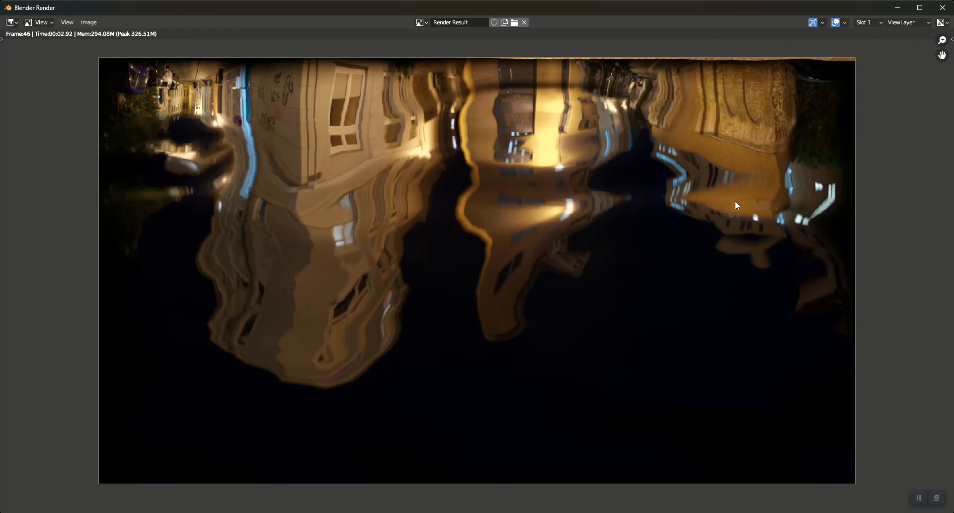
click(899, 7)
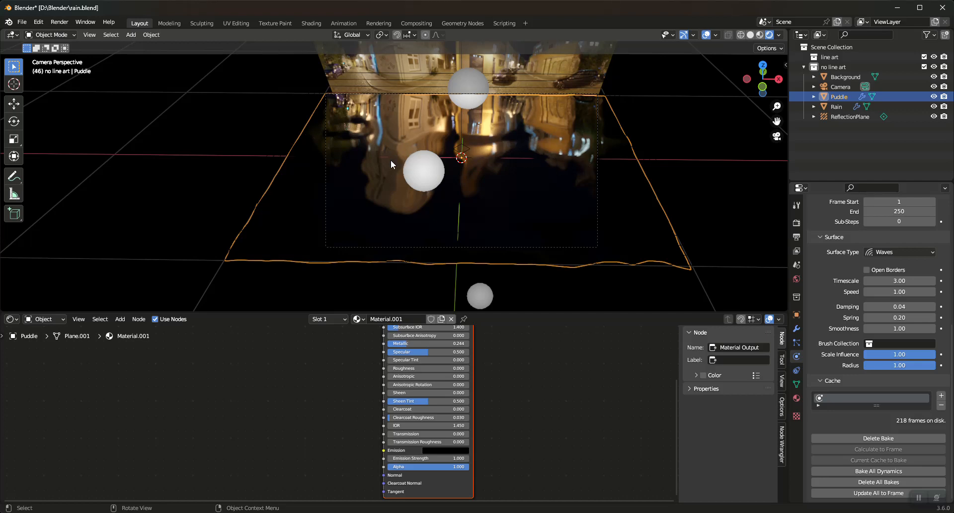
Step: Open the list of light probe types that can be added to the scene
click(139, 34)
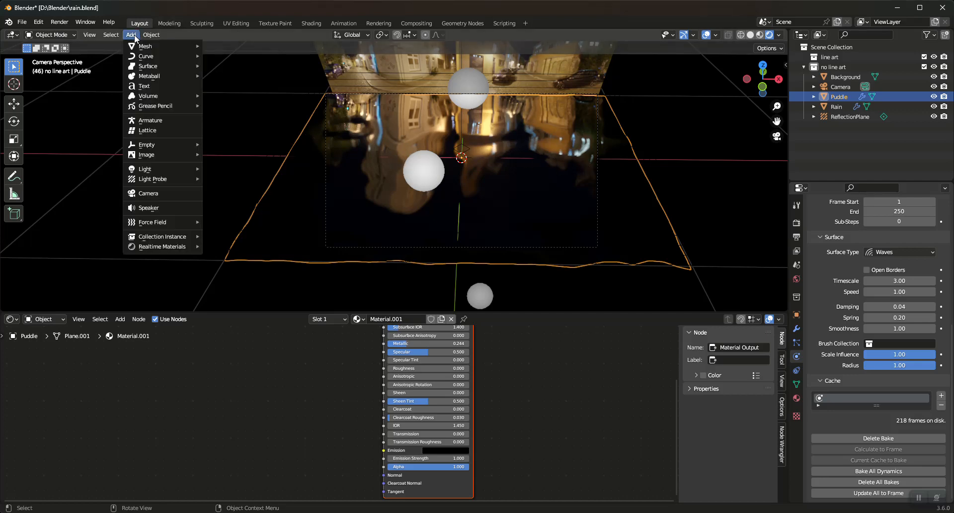
mouse_move(173, 180)
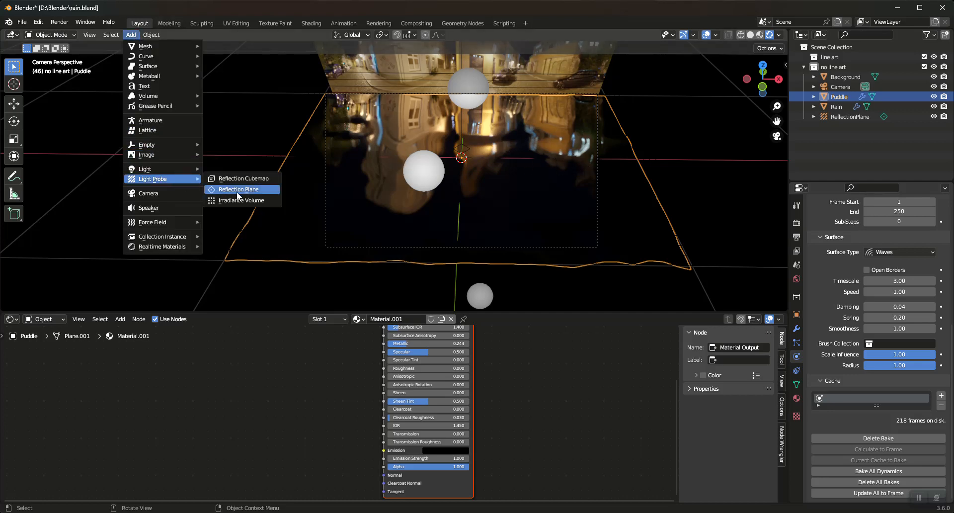